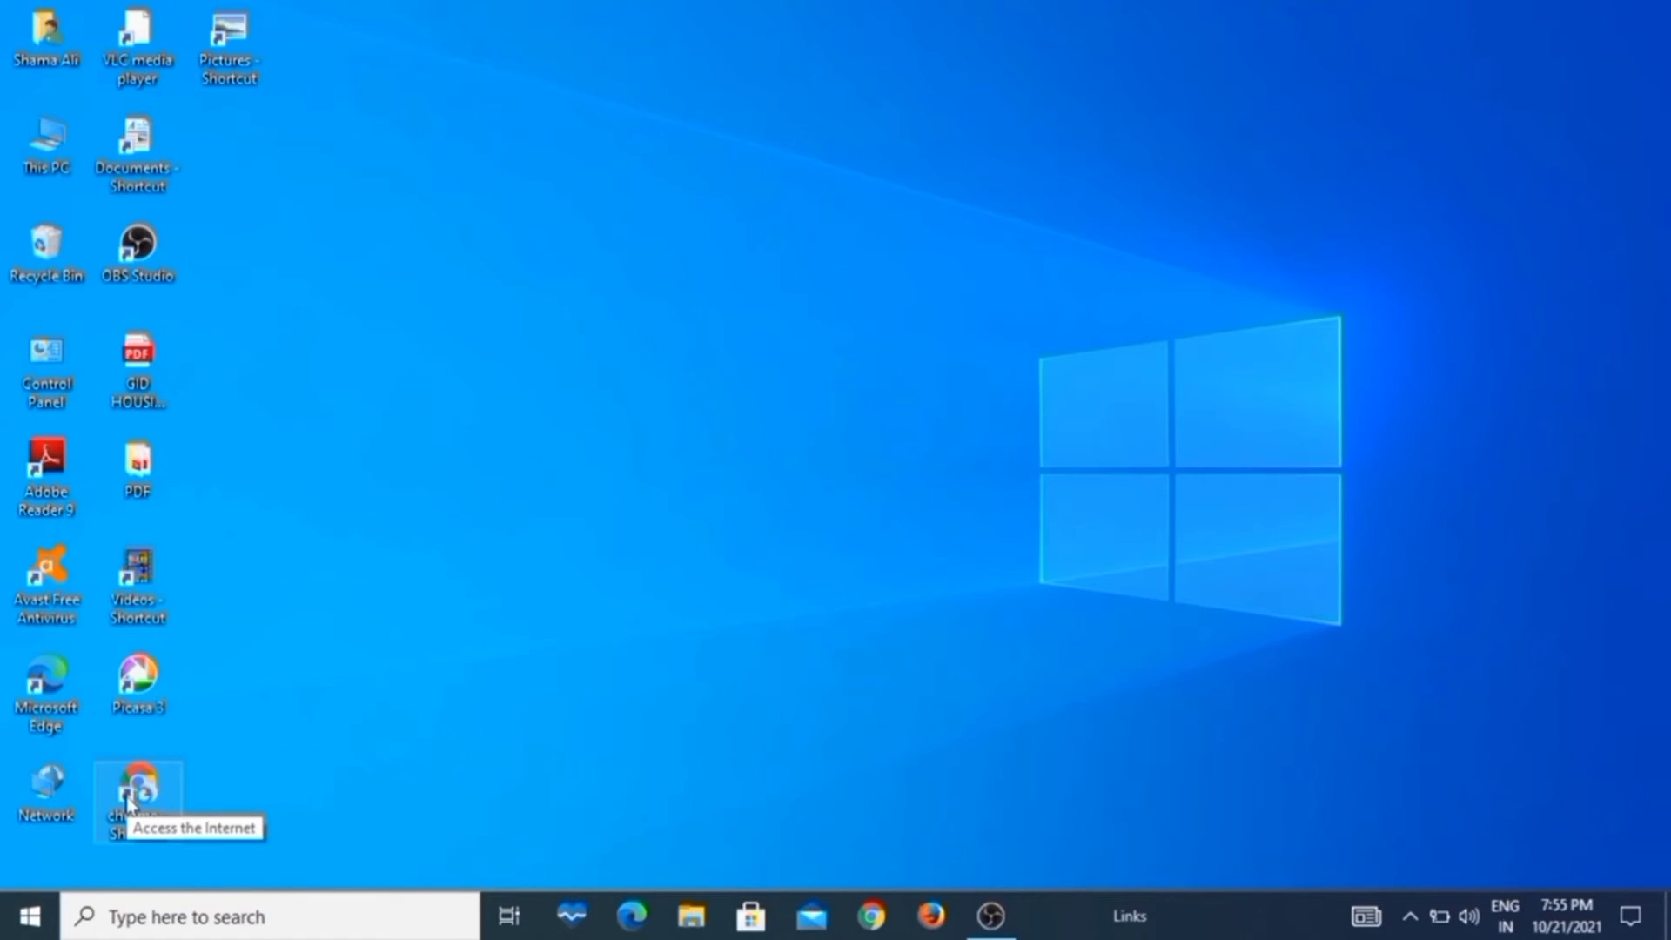
# Open Chrome, download the Windows 11 Media Creation Tool from Microsoft's Download Windows 11 page, and run it
pyautogui.doubleClick(135, 794)
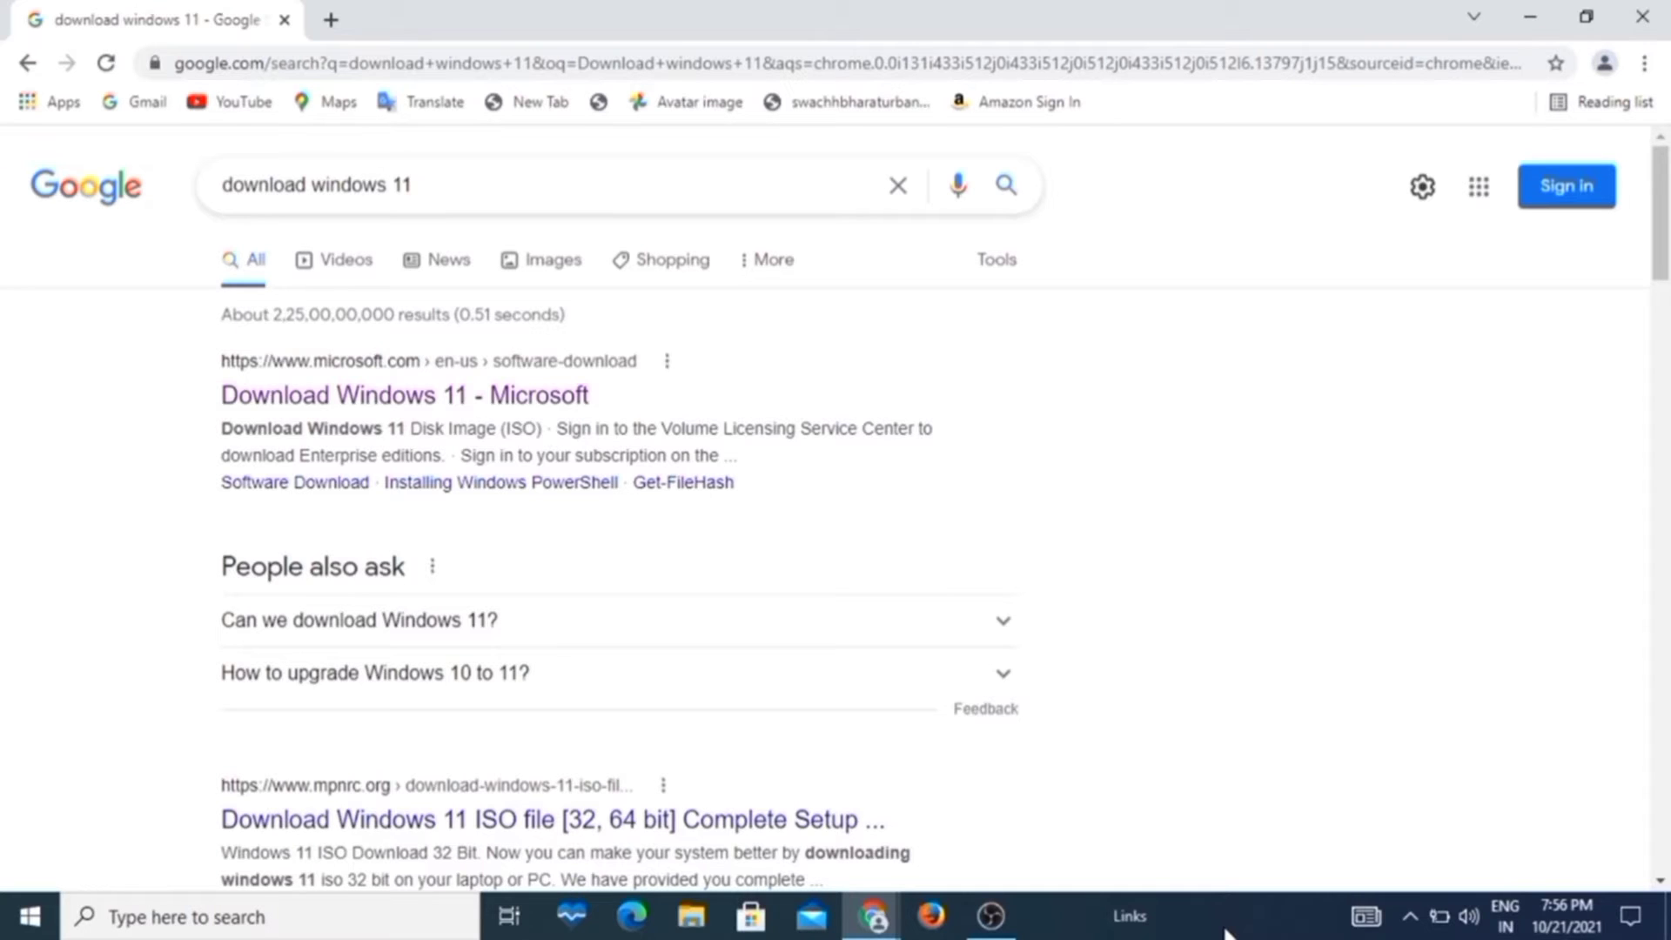
pyautogui.click(428, 402)
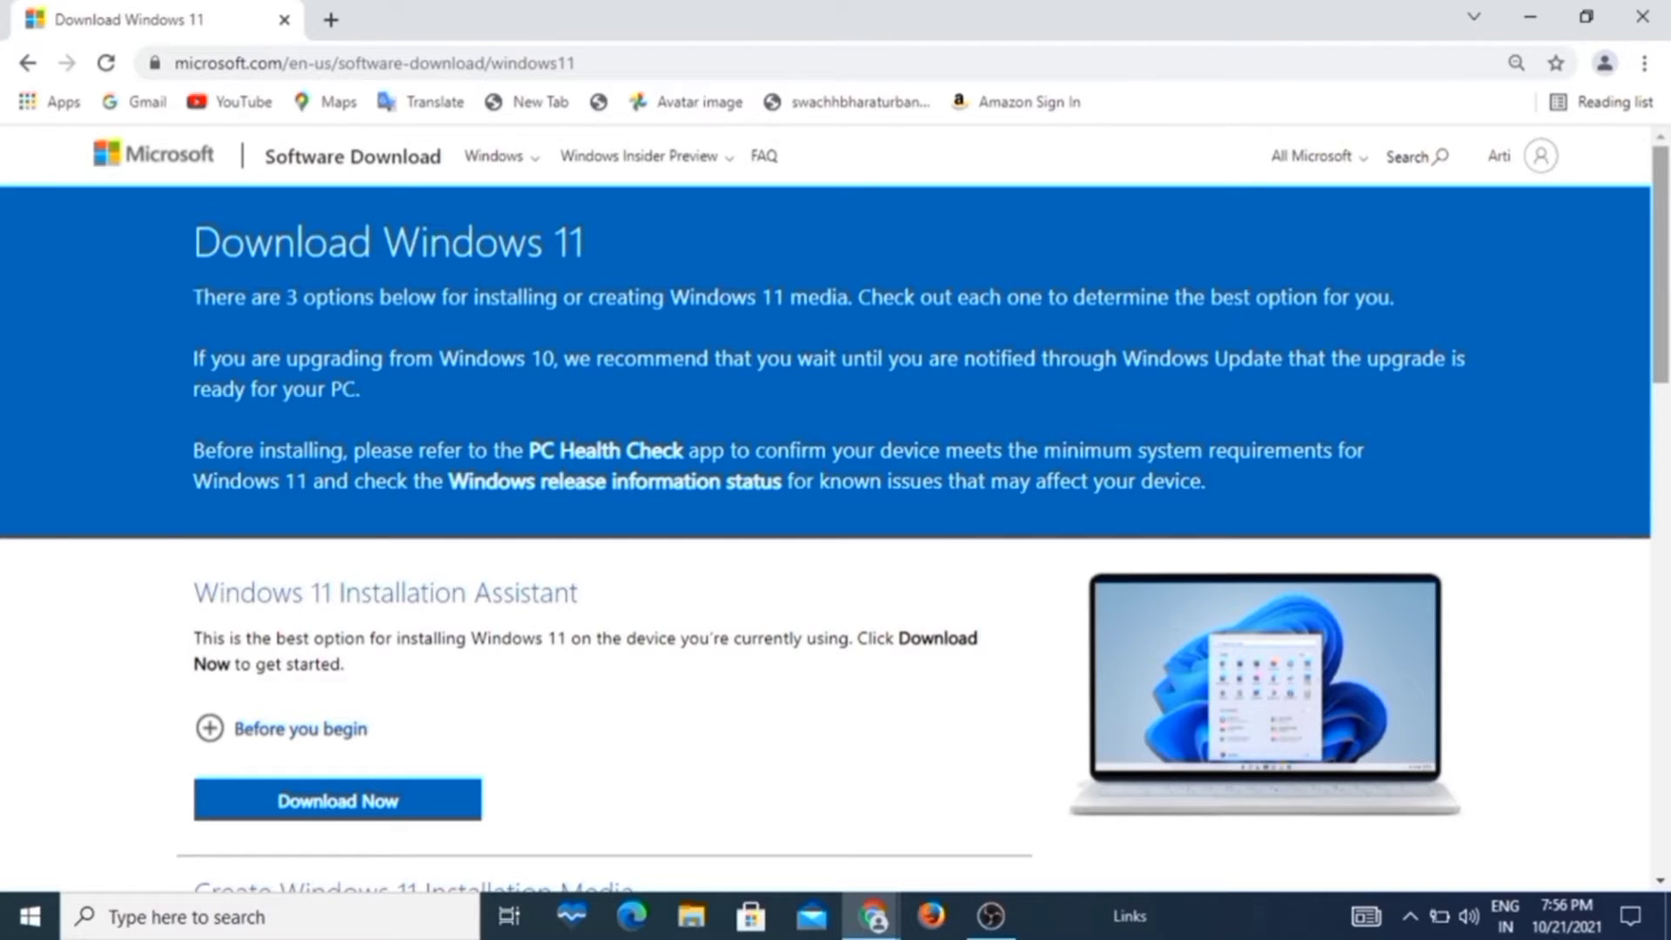
pyautogui.scroll(-6, 836, 504)
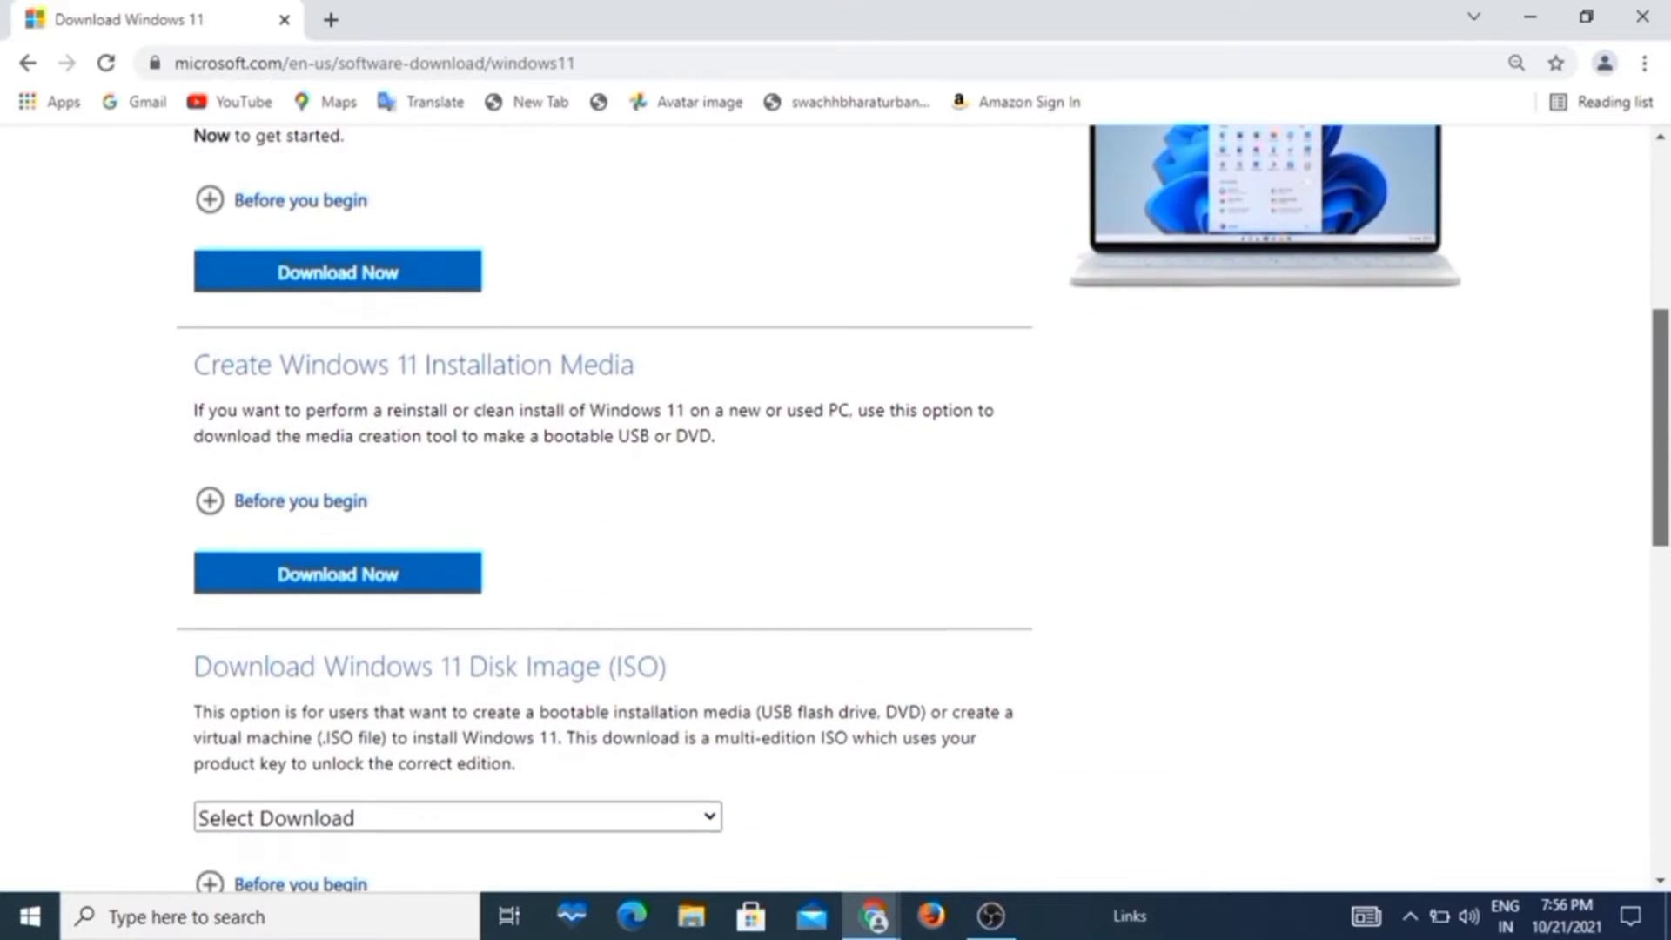
pyautogui.scroll(-2, 835, 505)
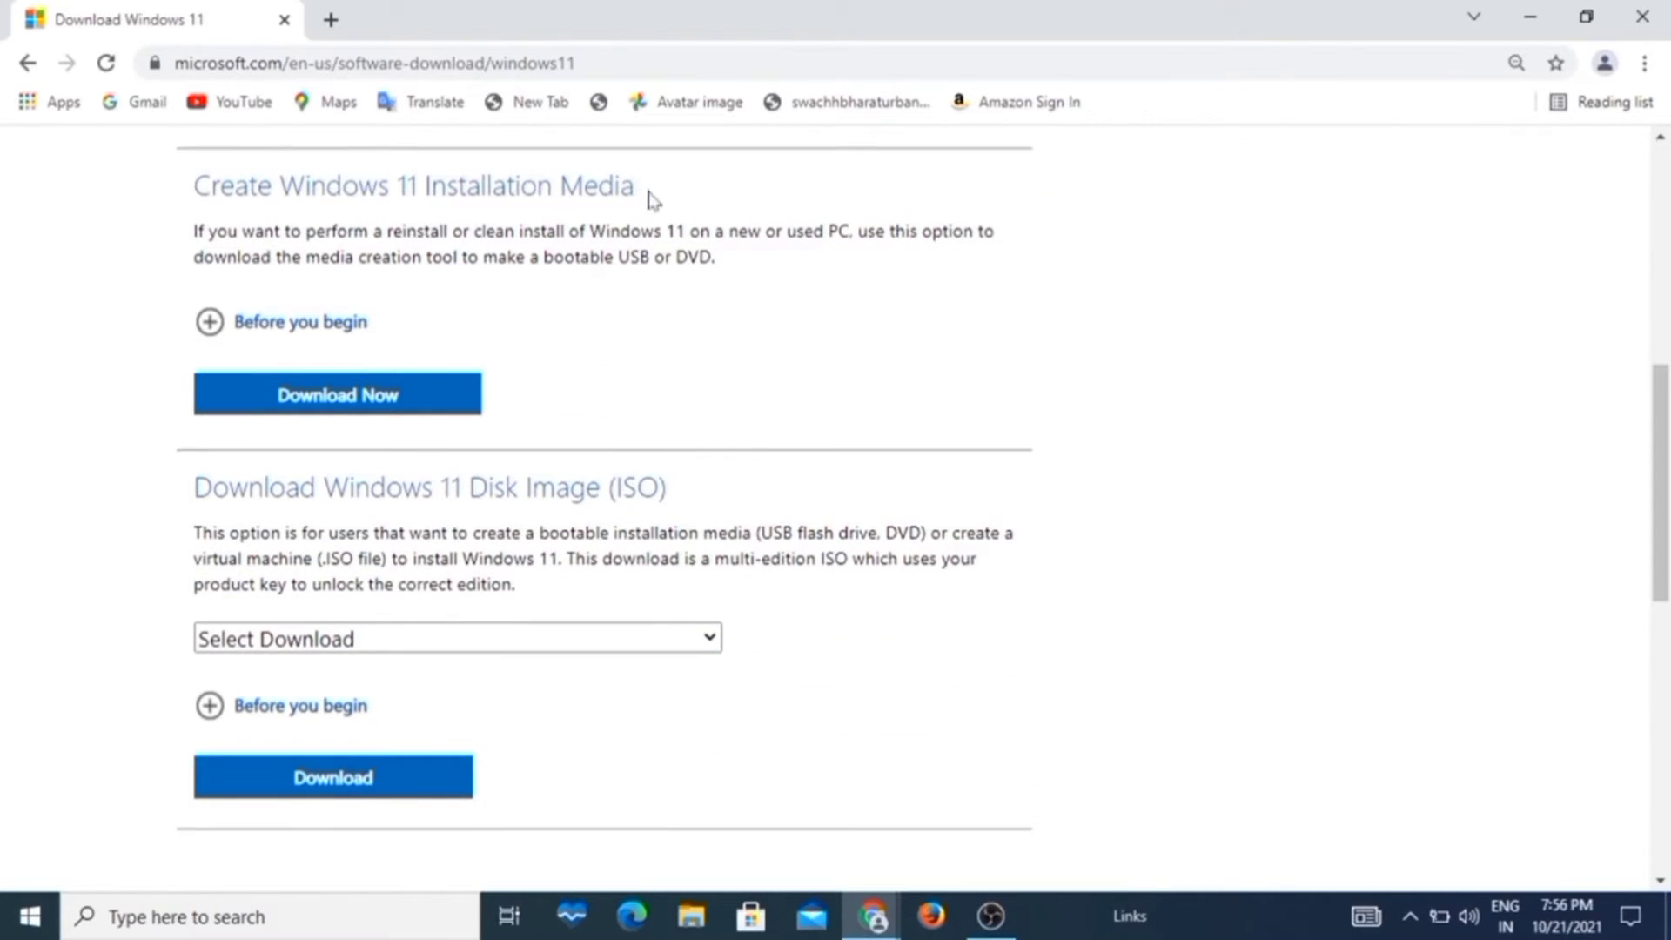
pyautogui.click(326, 421)
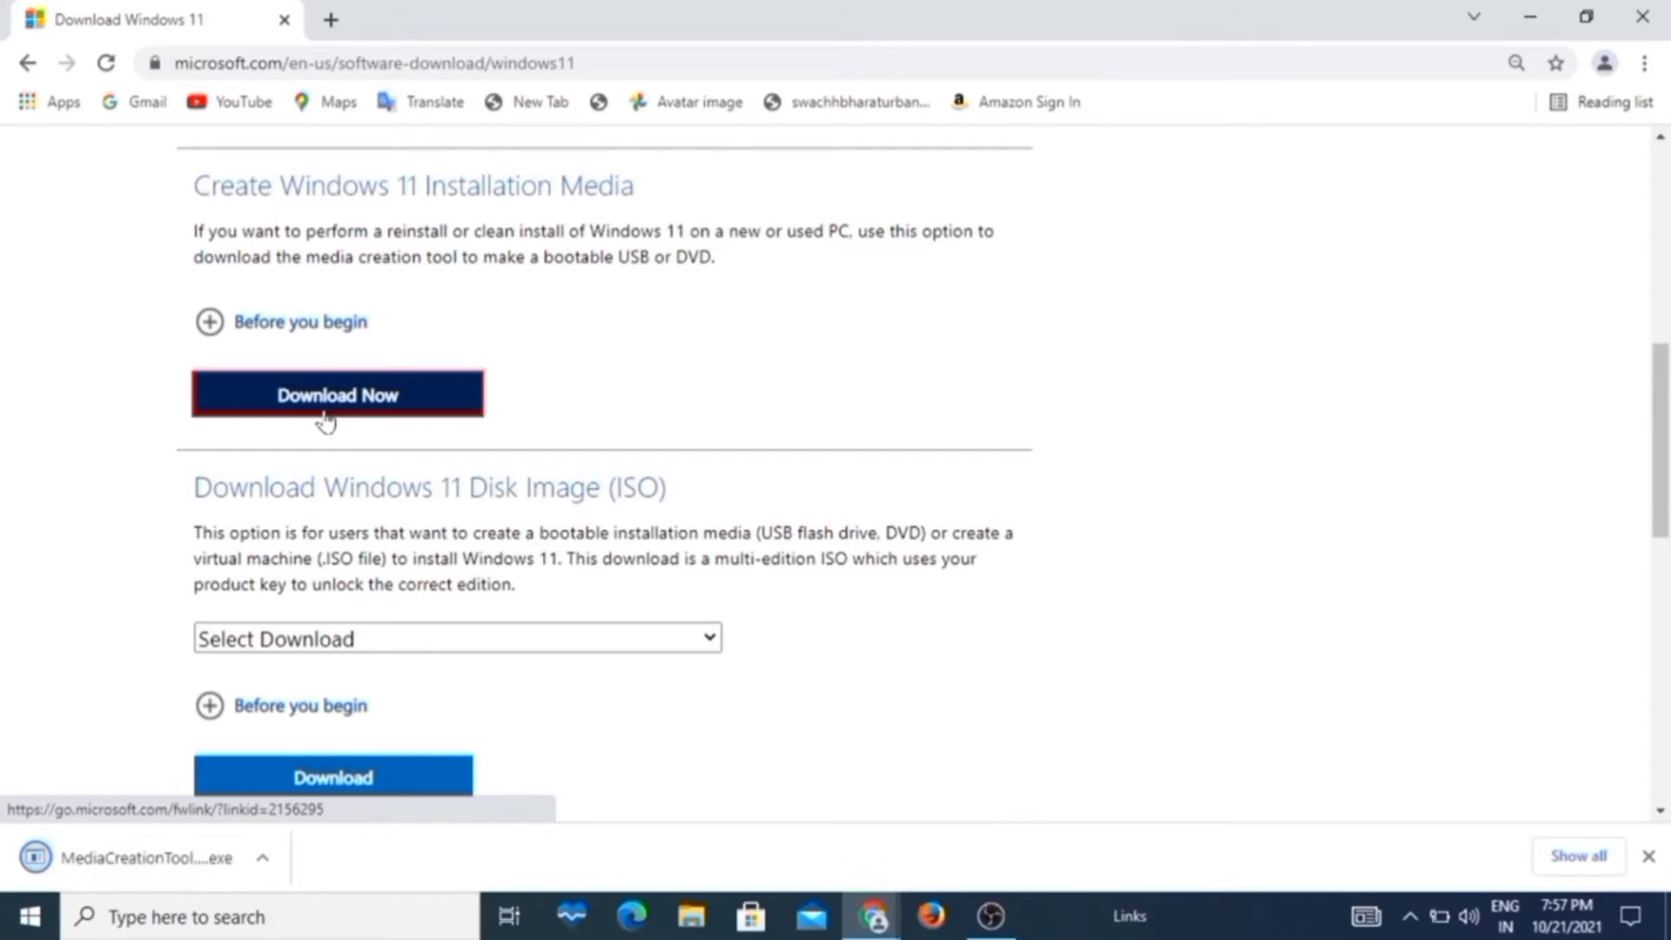
pyautogui.click(263, 862)
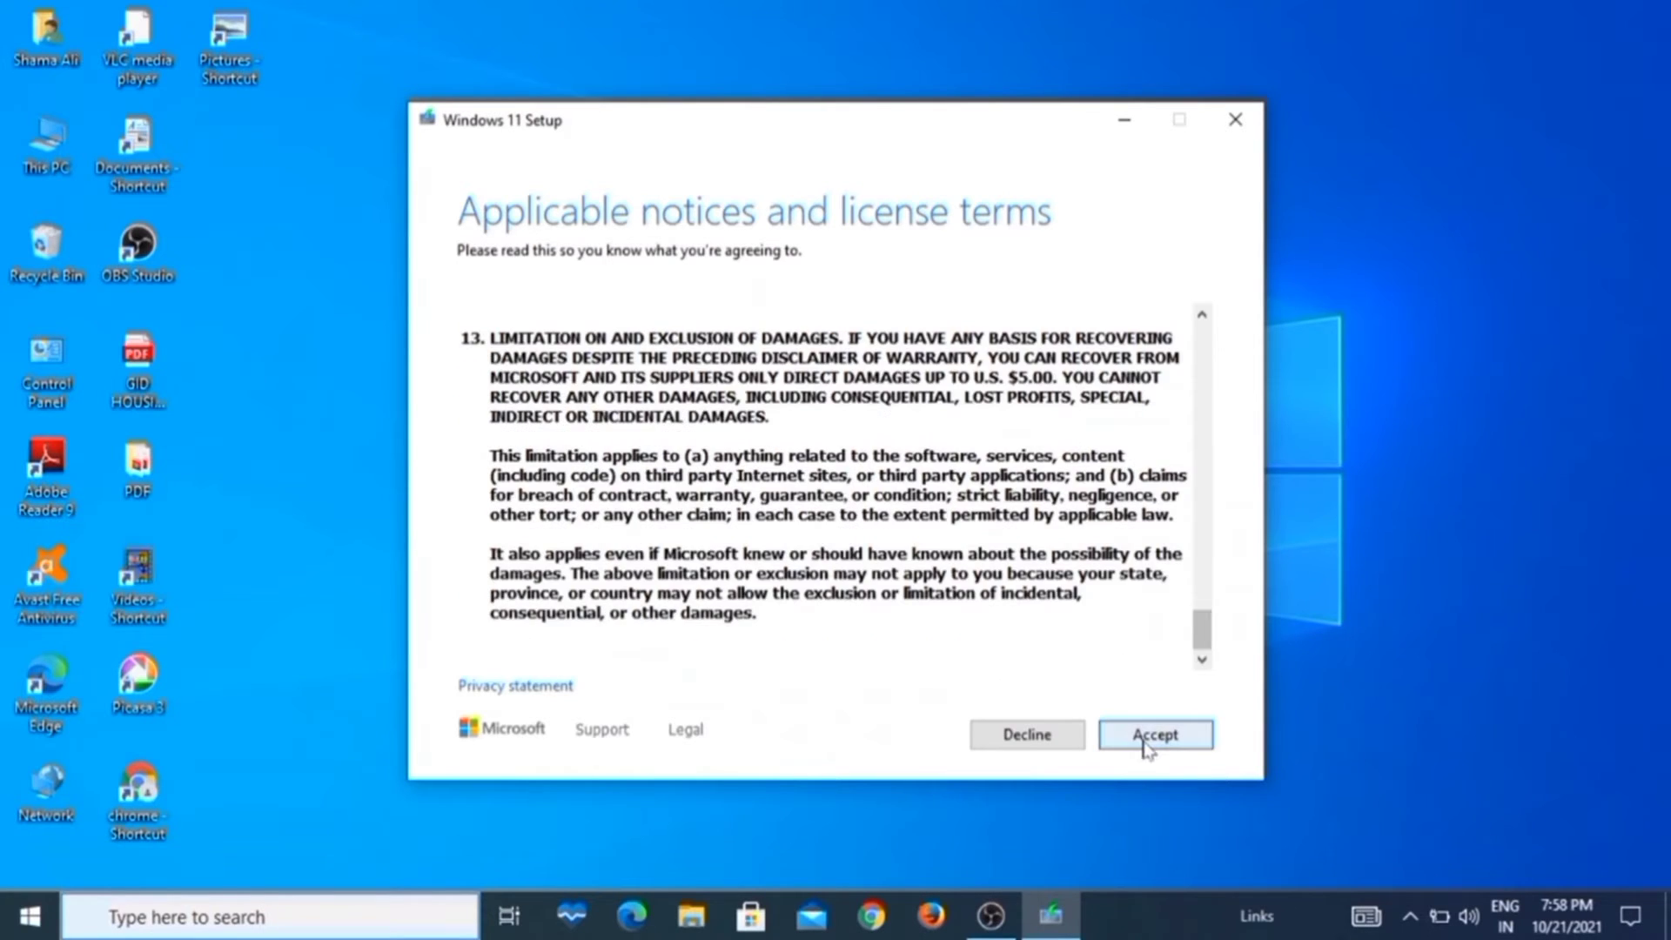
# Accept the license terms, then choose English (United States) and Windows 11 instead of using the recommended options
pyautogui.click(1144, 742)
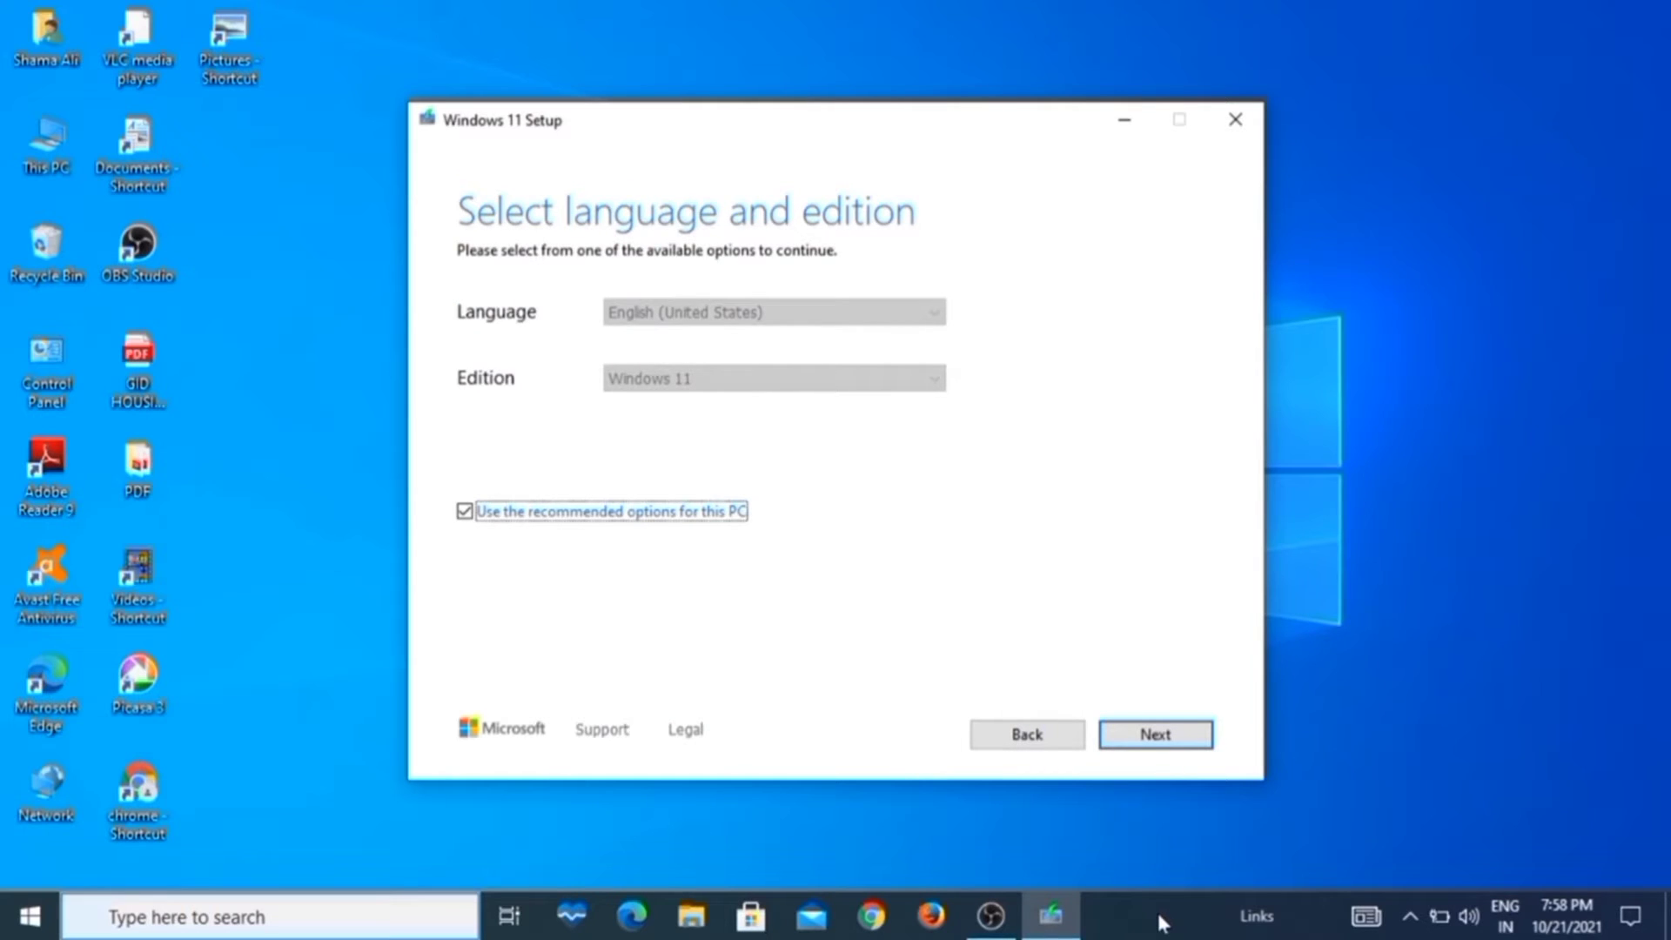
pyautogui.click(466, 514)
pyautogui.click(897, 313)
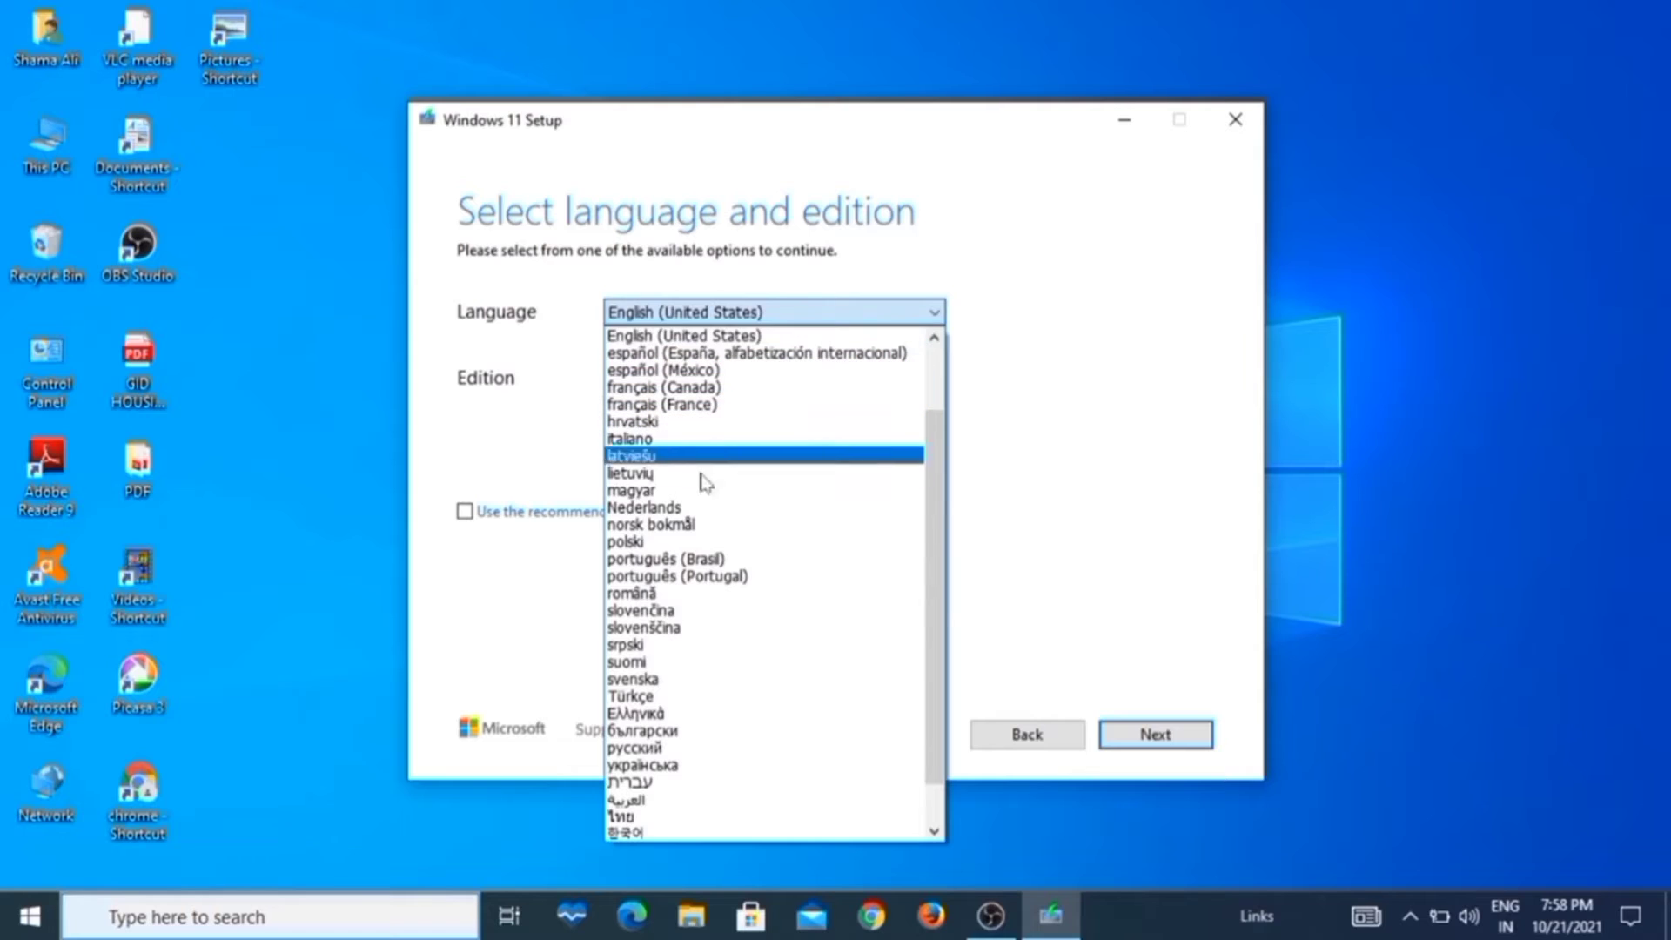
pyautogui.click(719, 338)
pyautogui.click(802, 379)
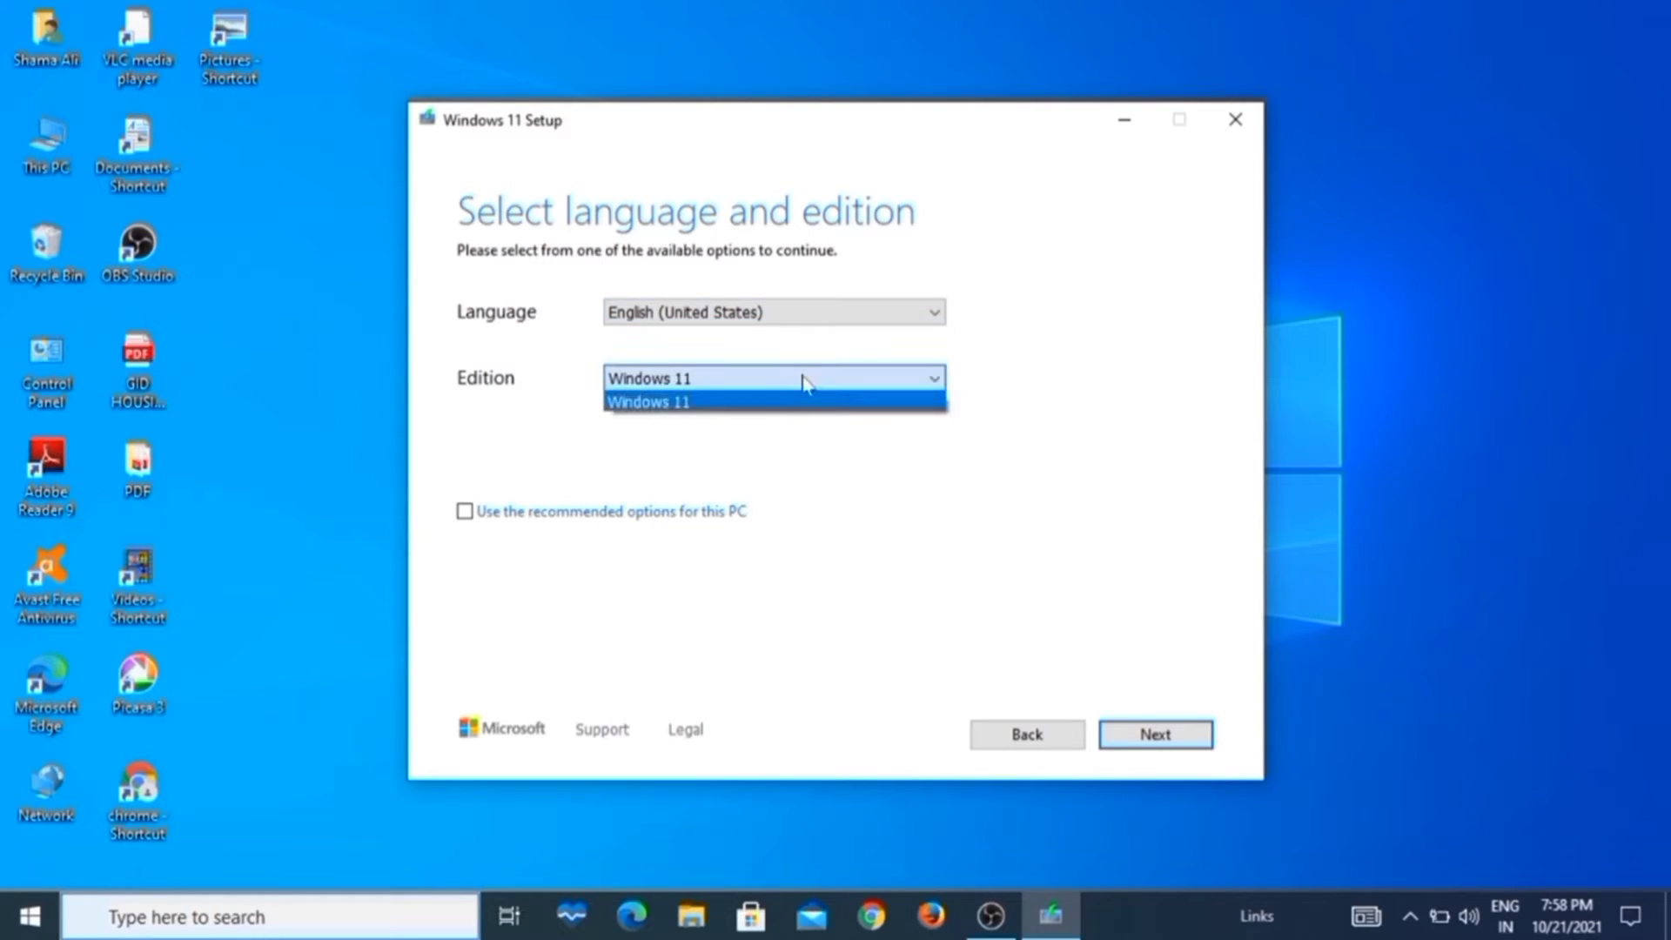
pyautogui.click(696, 406)
pyautogui.click(1161, 739)
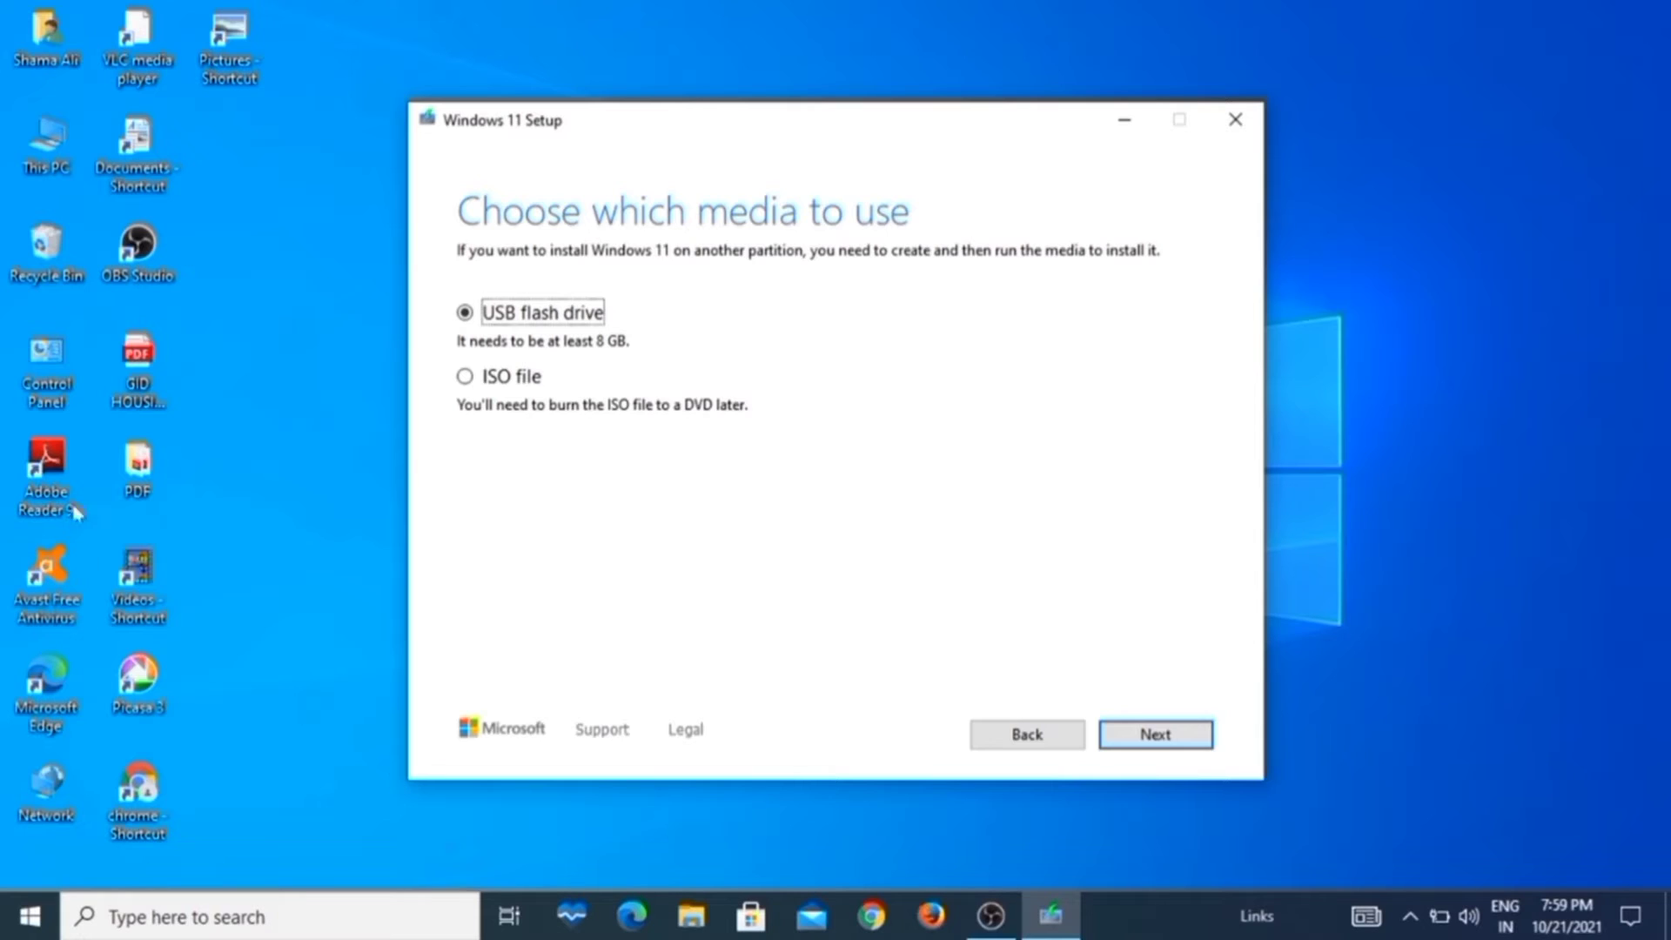
# Create the installation media as an ISO file named Windows 11 on the Desktop, and finish the setup
pyautogui.click(465, 381)
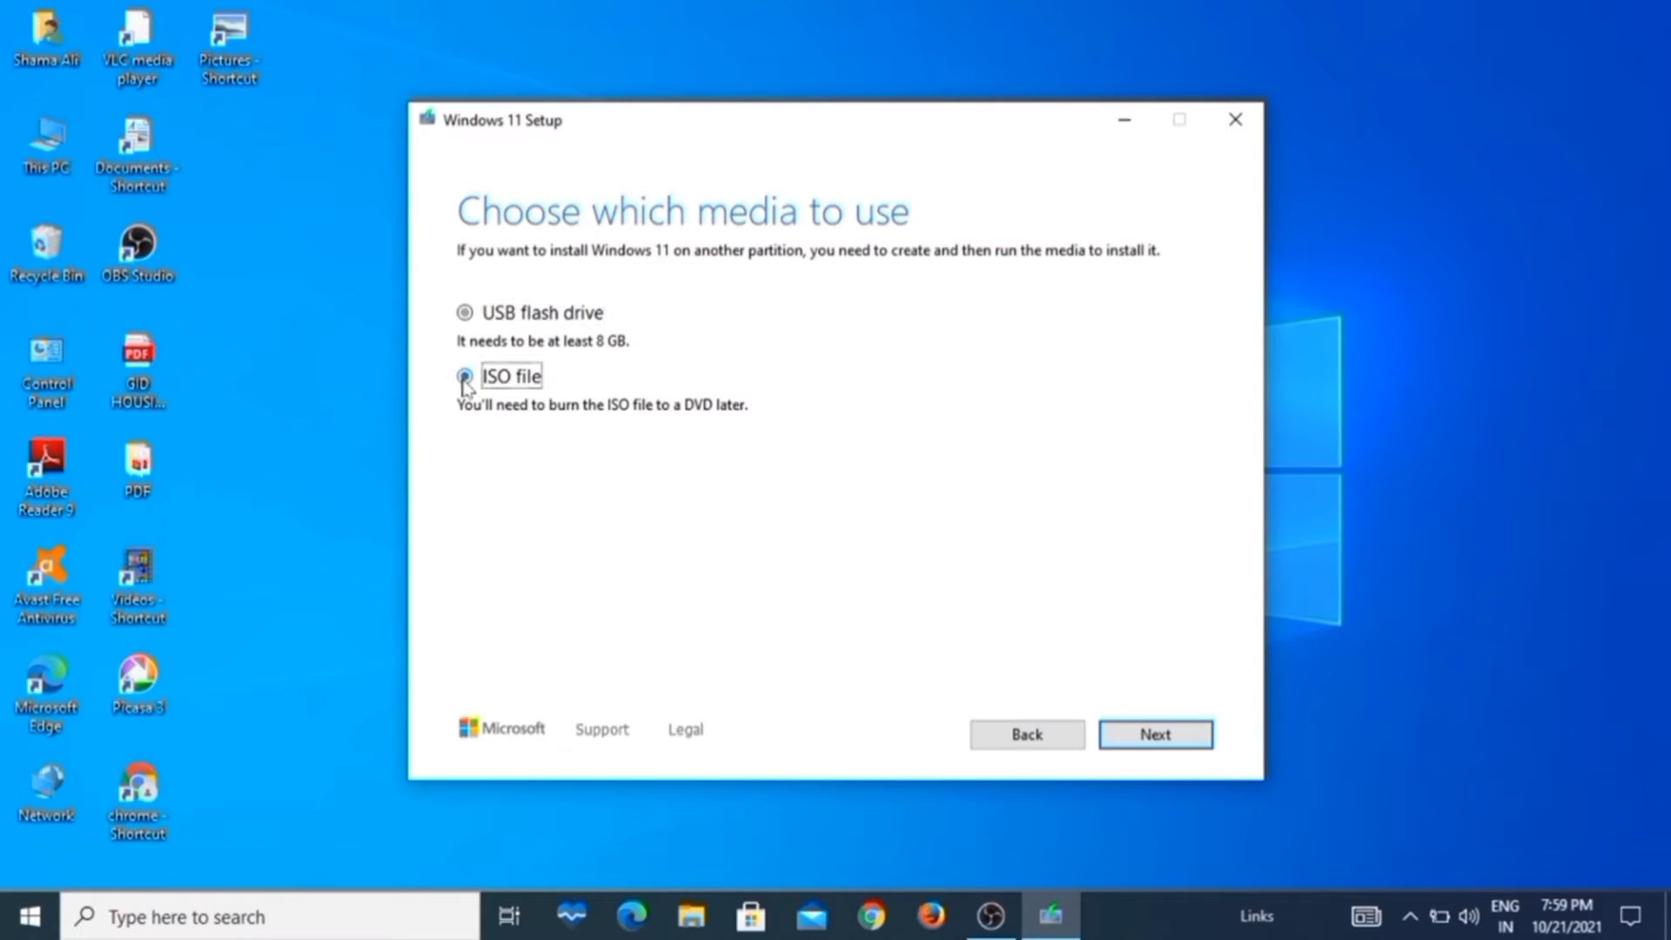
pyautogui.click(1158, 735)
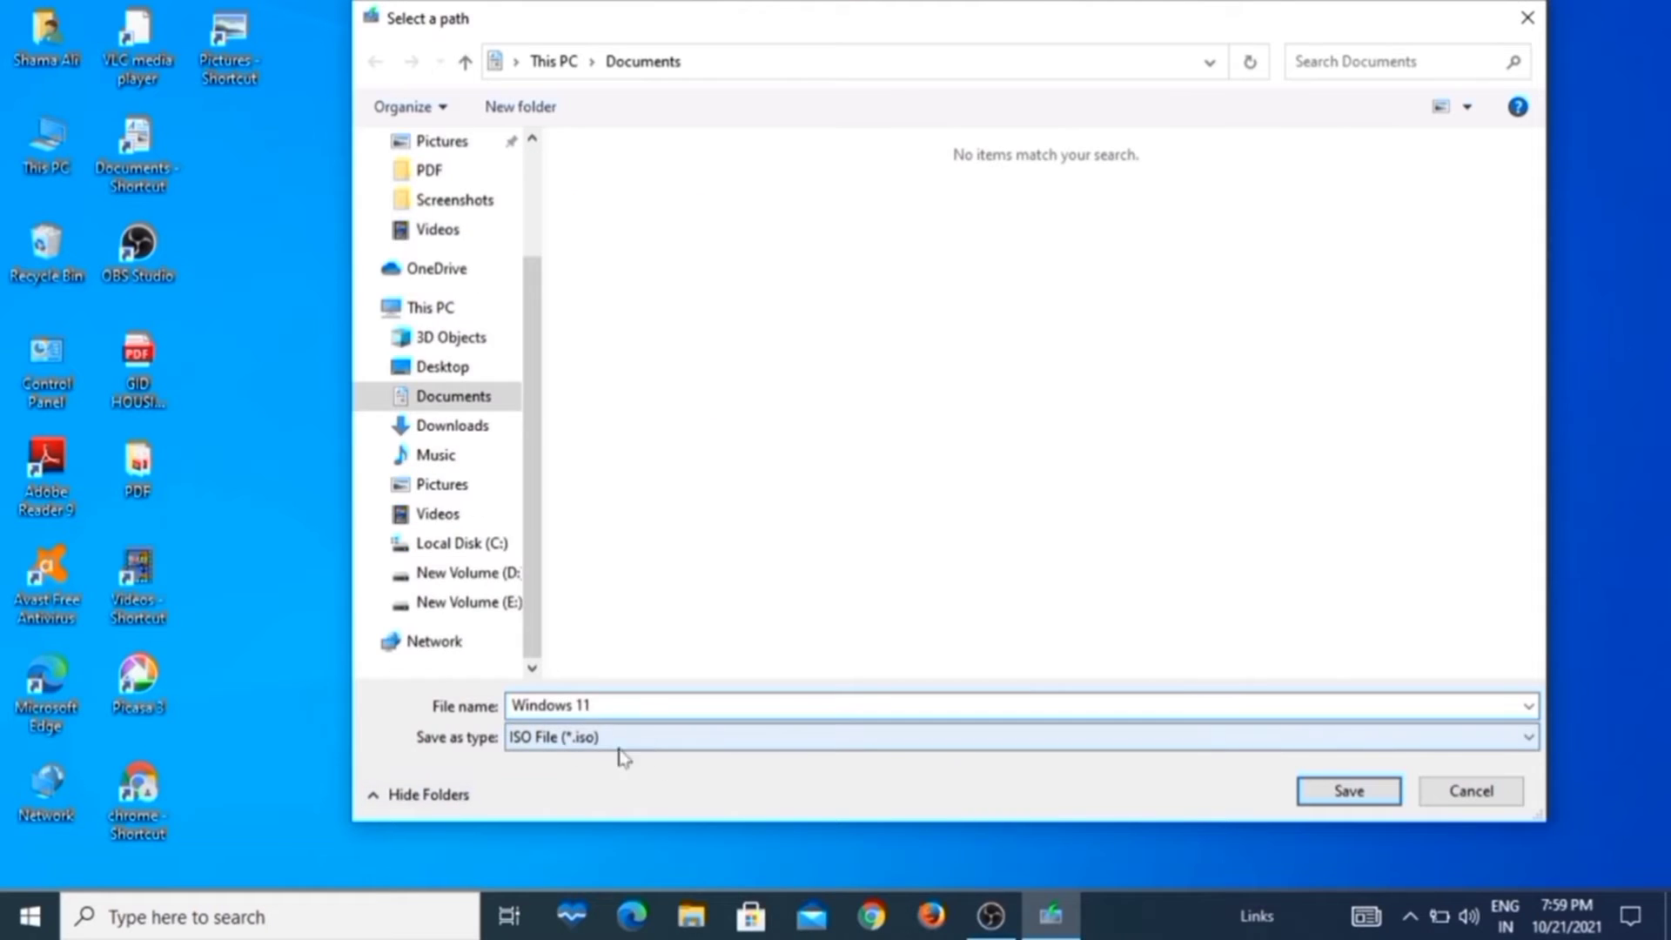
pyautogui.scroll(2, 531, 208)
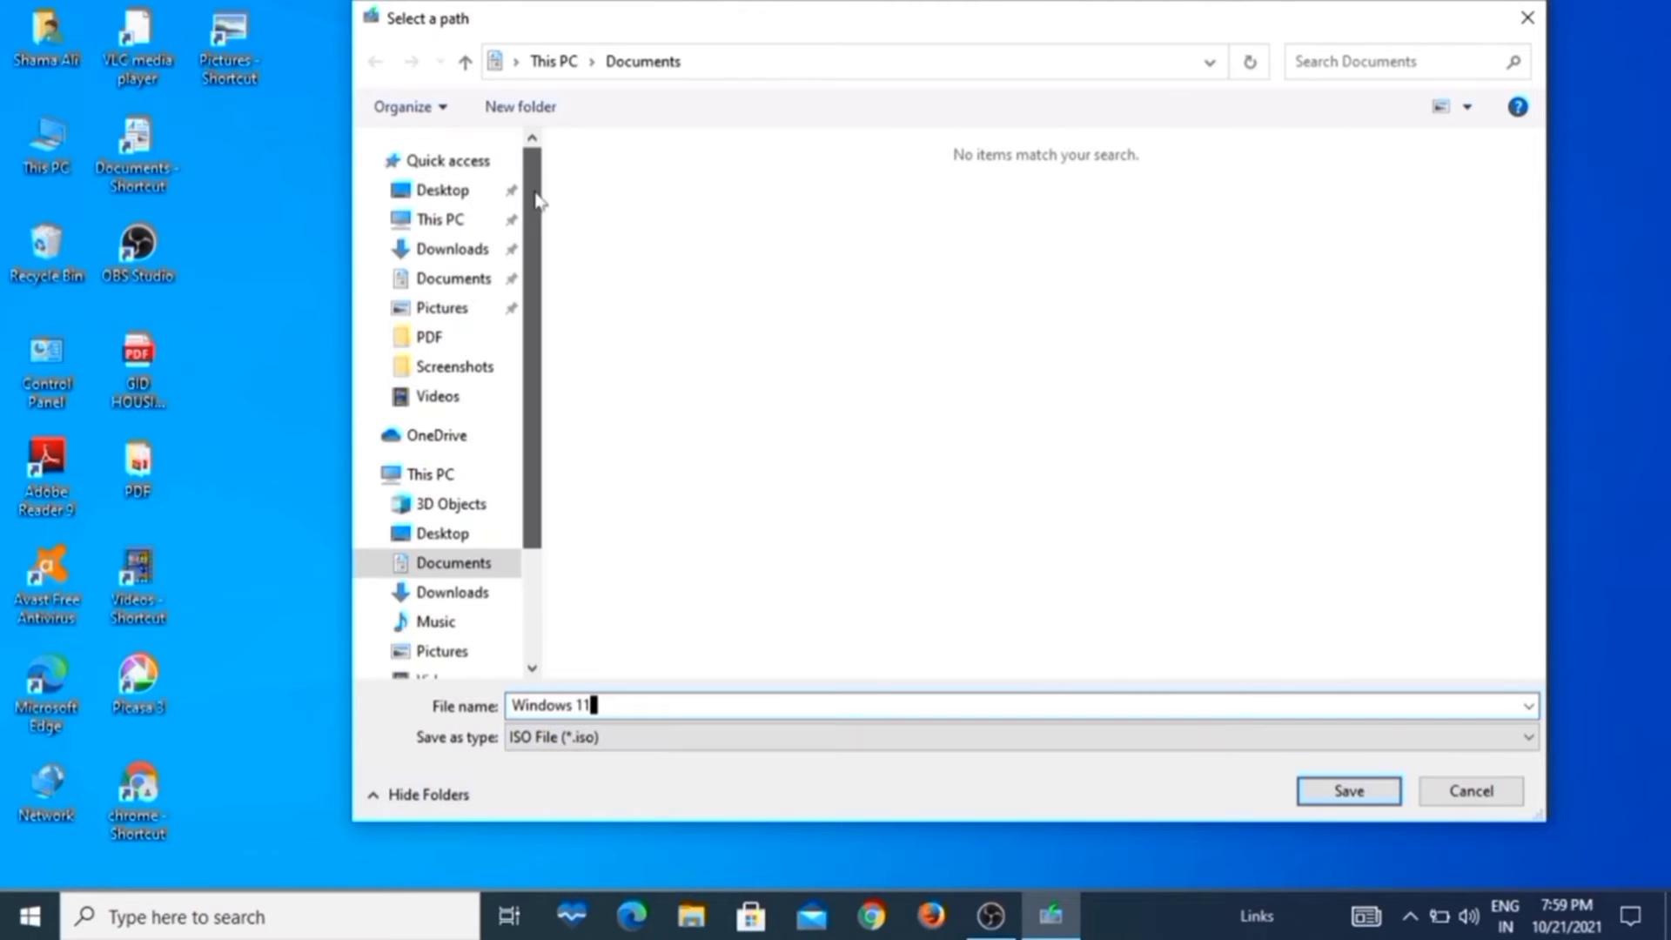
pyautogui.click(453, 200)
pyautogui.click(1346, 794)
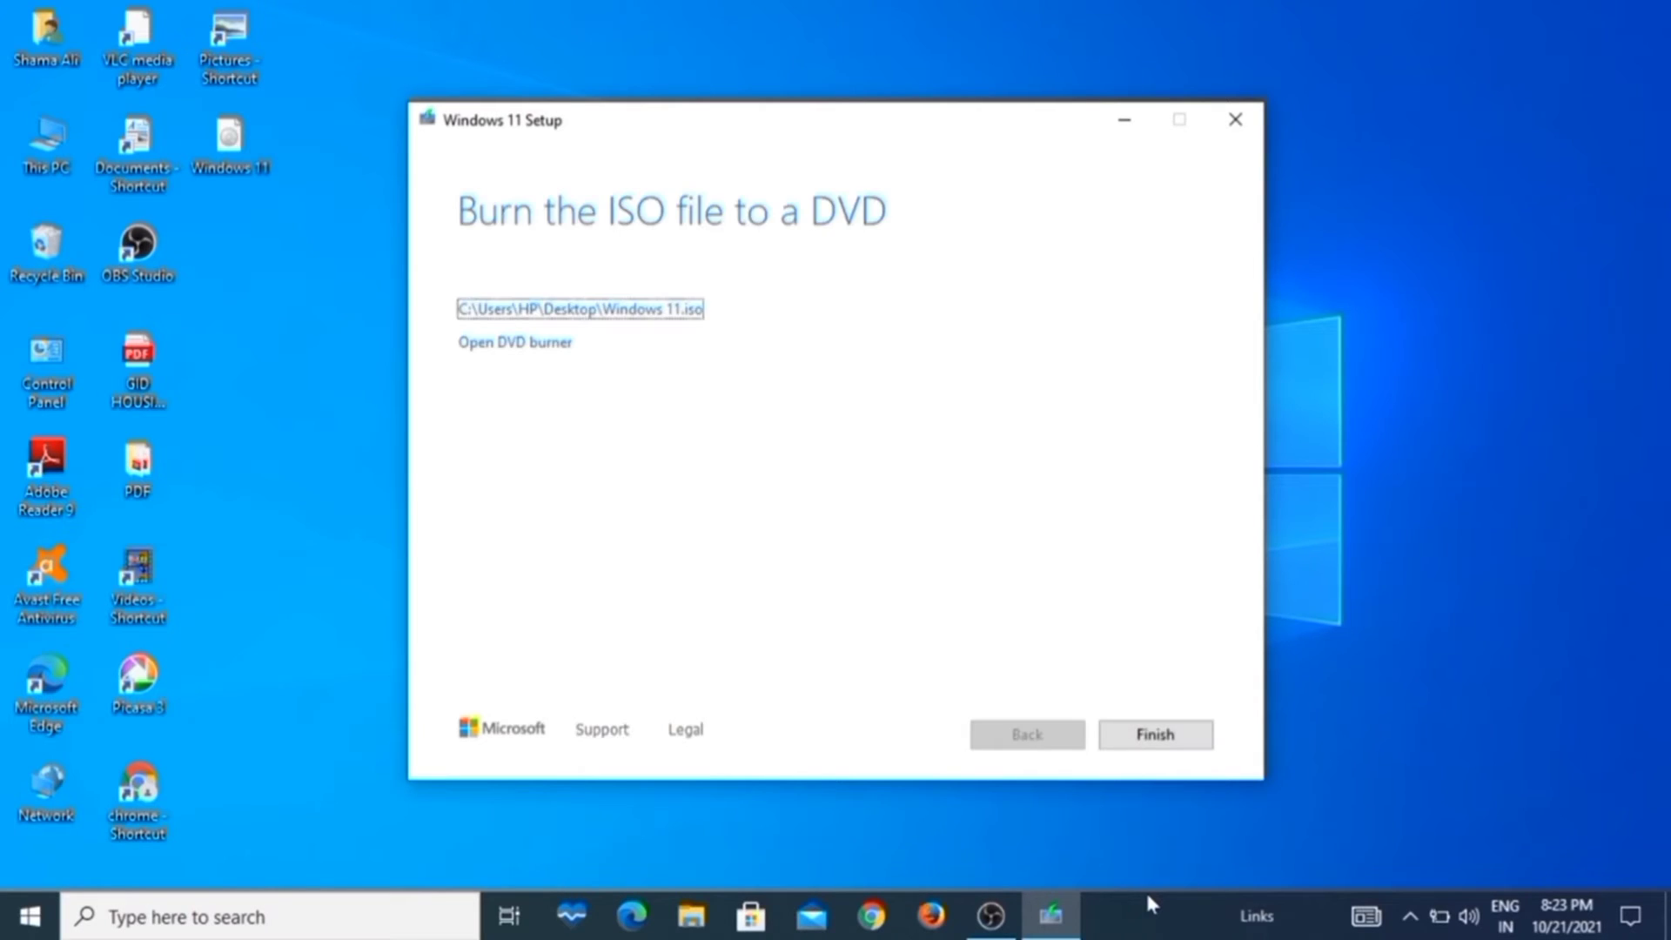
pyautogui.click(1171, 750)
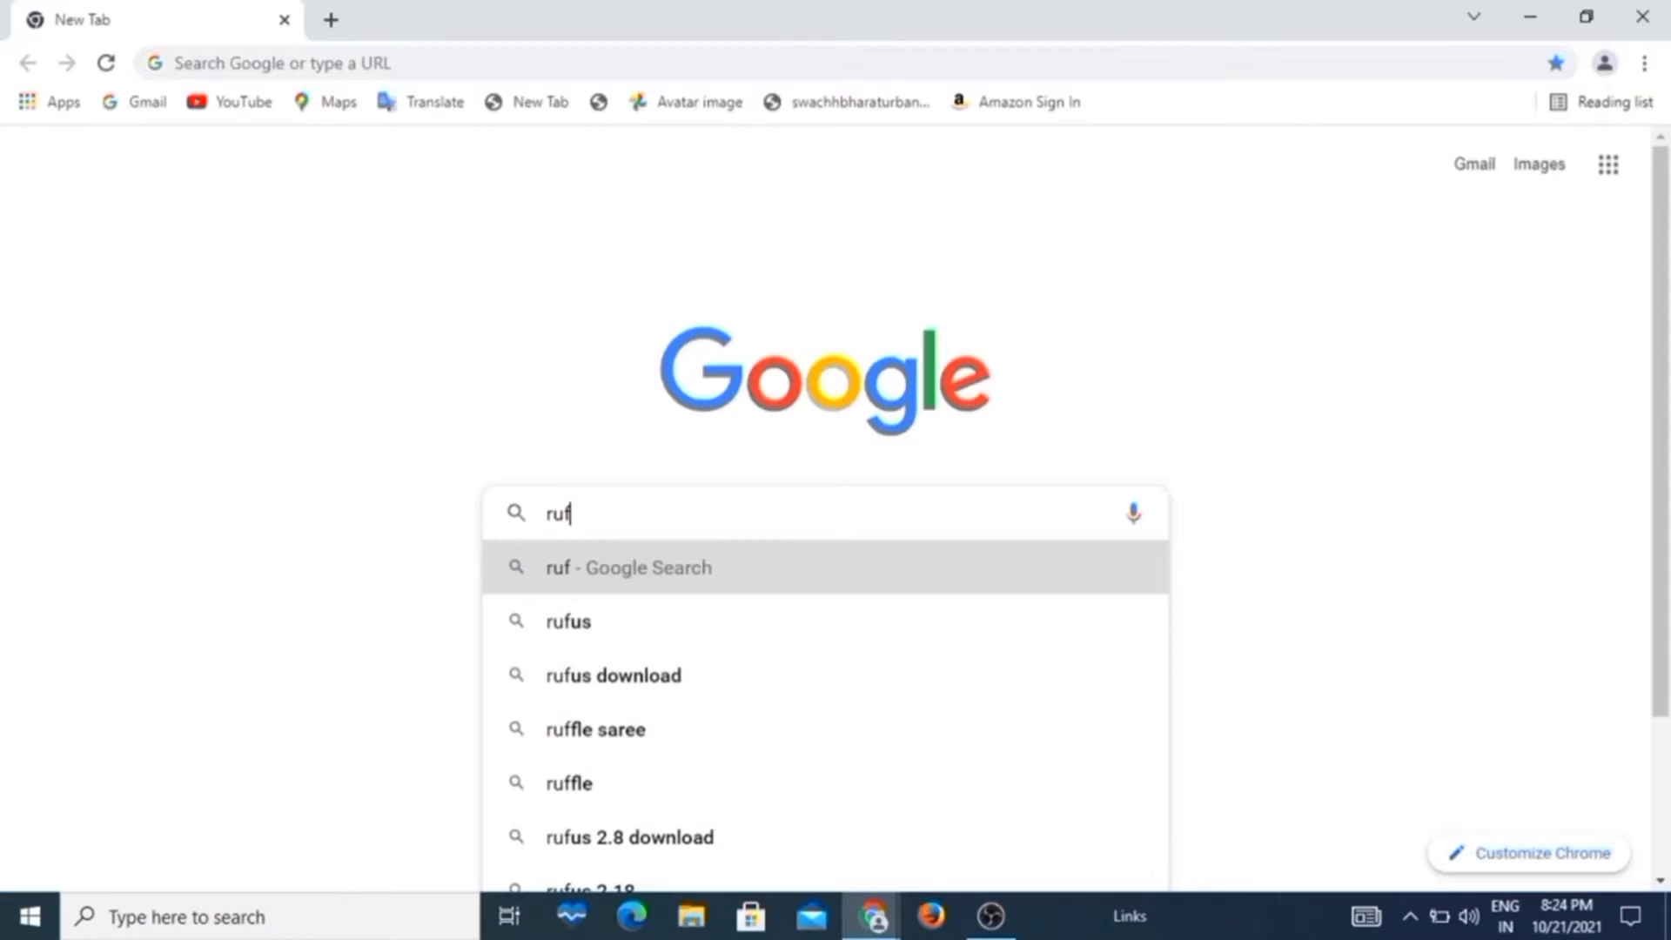
# Search Google for rufus in Chrome and open the official rufus.ie website
pyautogui.write('us')
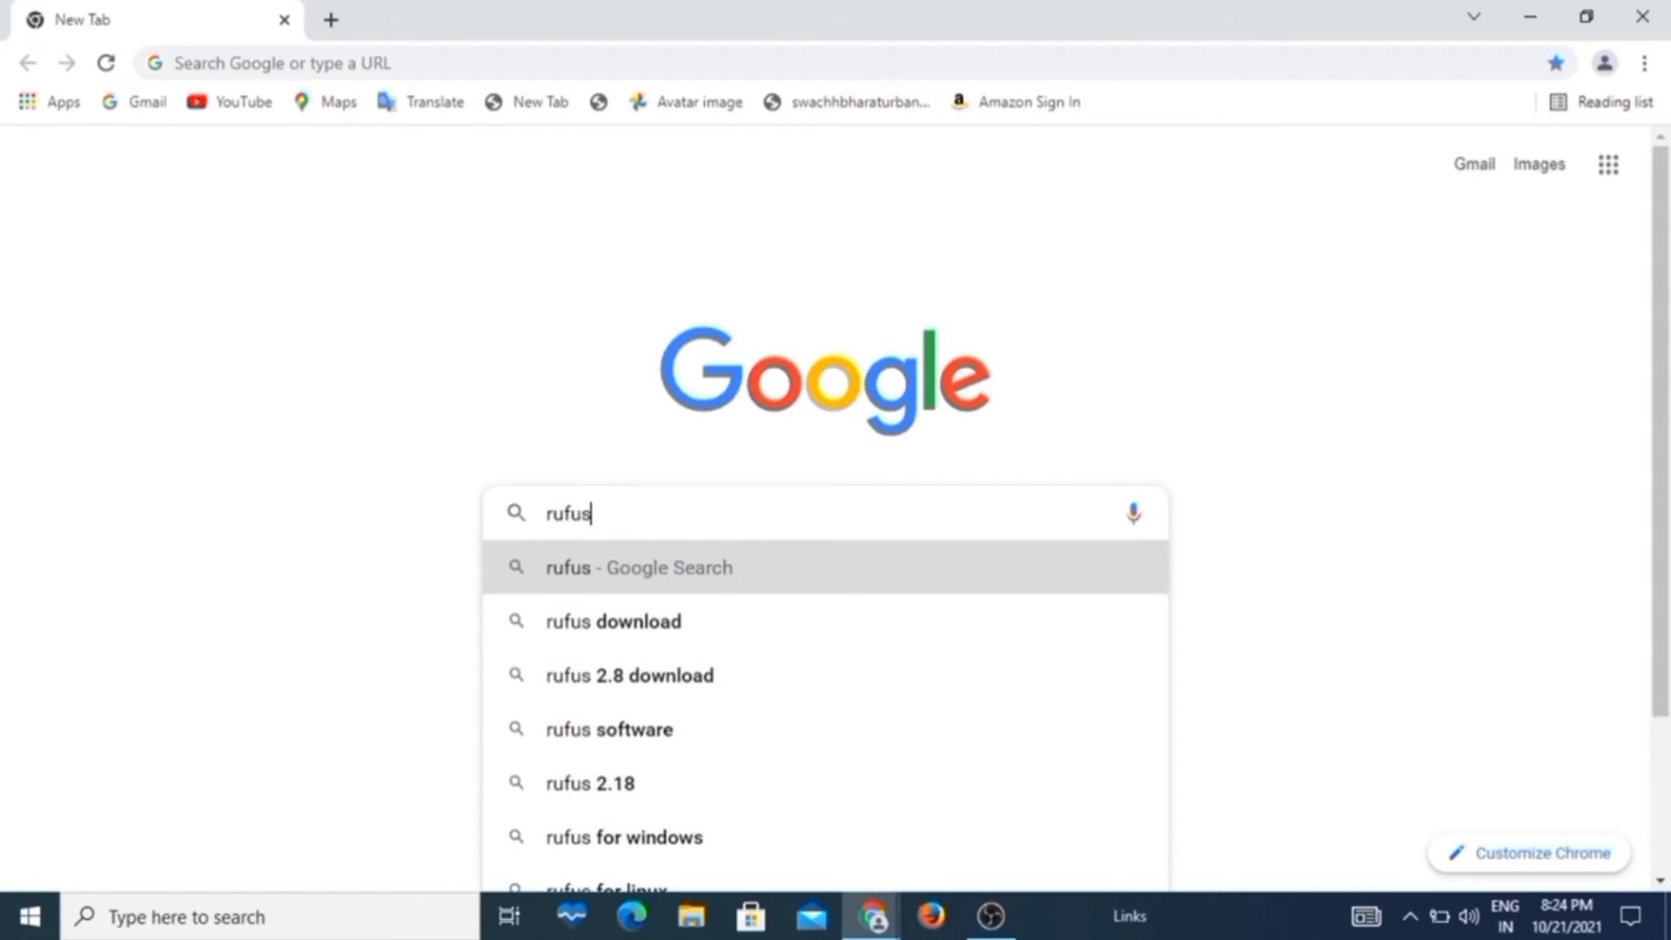
pyautogui.click(634, 581)
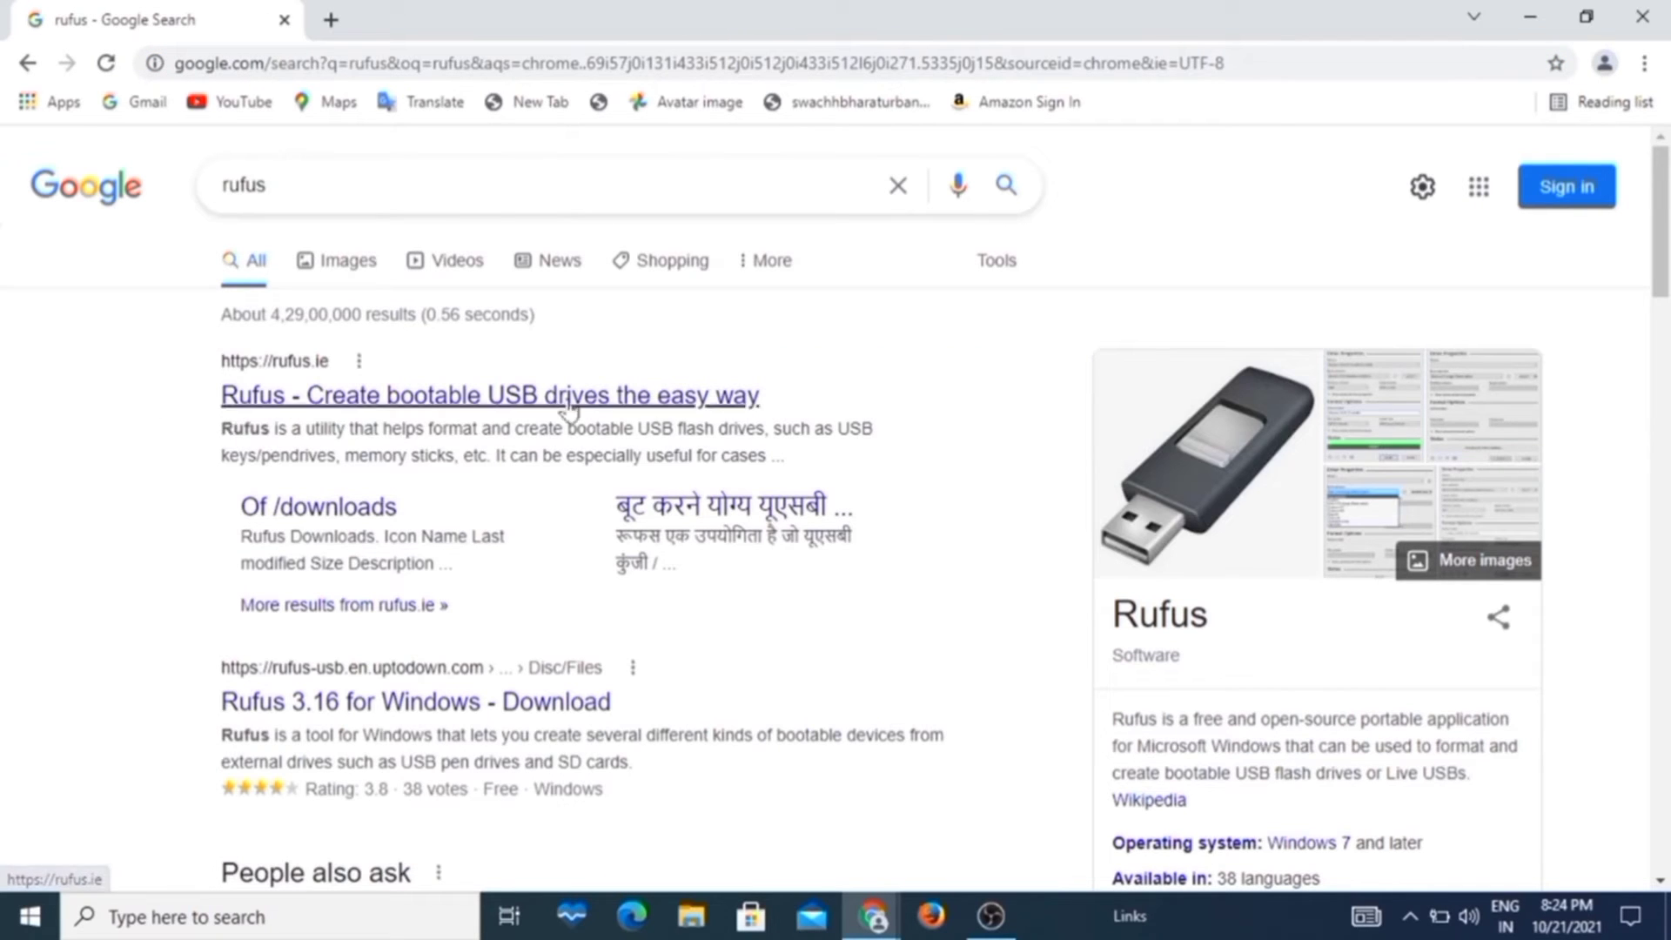
pyautogui.click(445, 396)
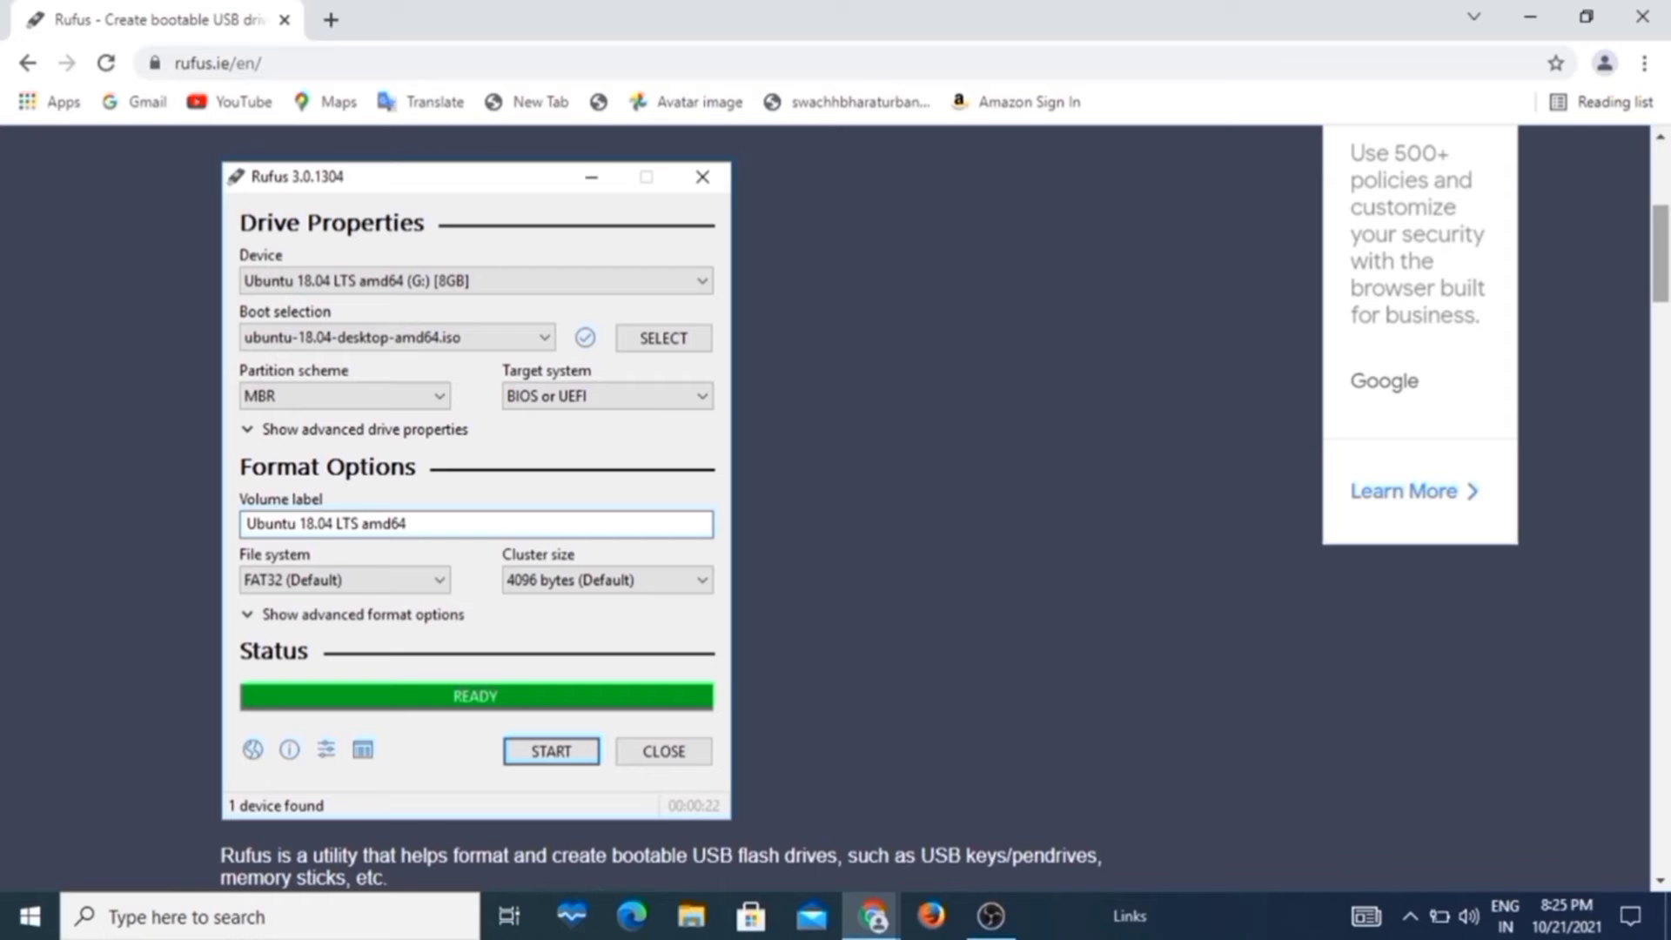
# Download Rufus 3.16 from the site's Download section and open the downloaded rufus-3.16.exe
pyautogui.scroll(-2, 835, 505)
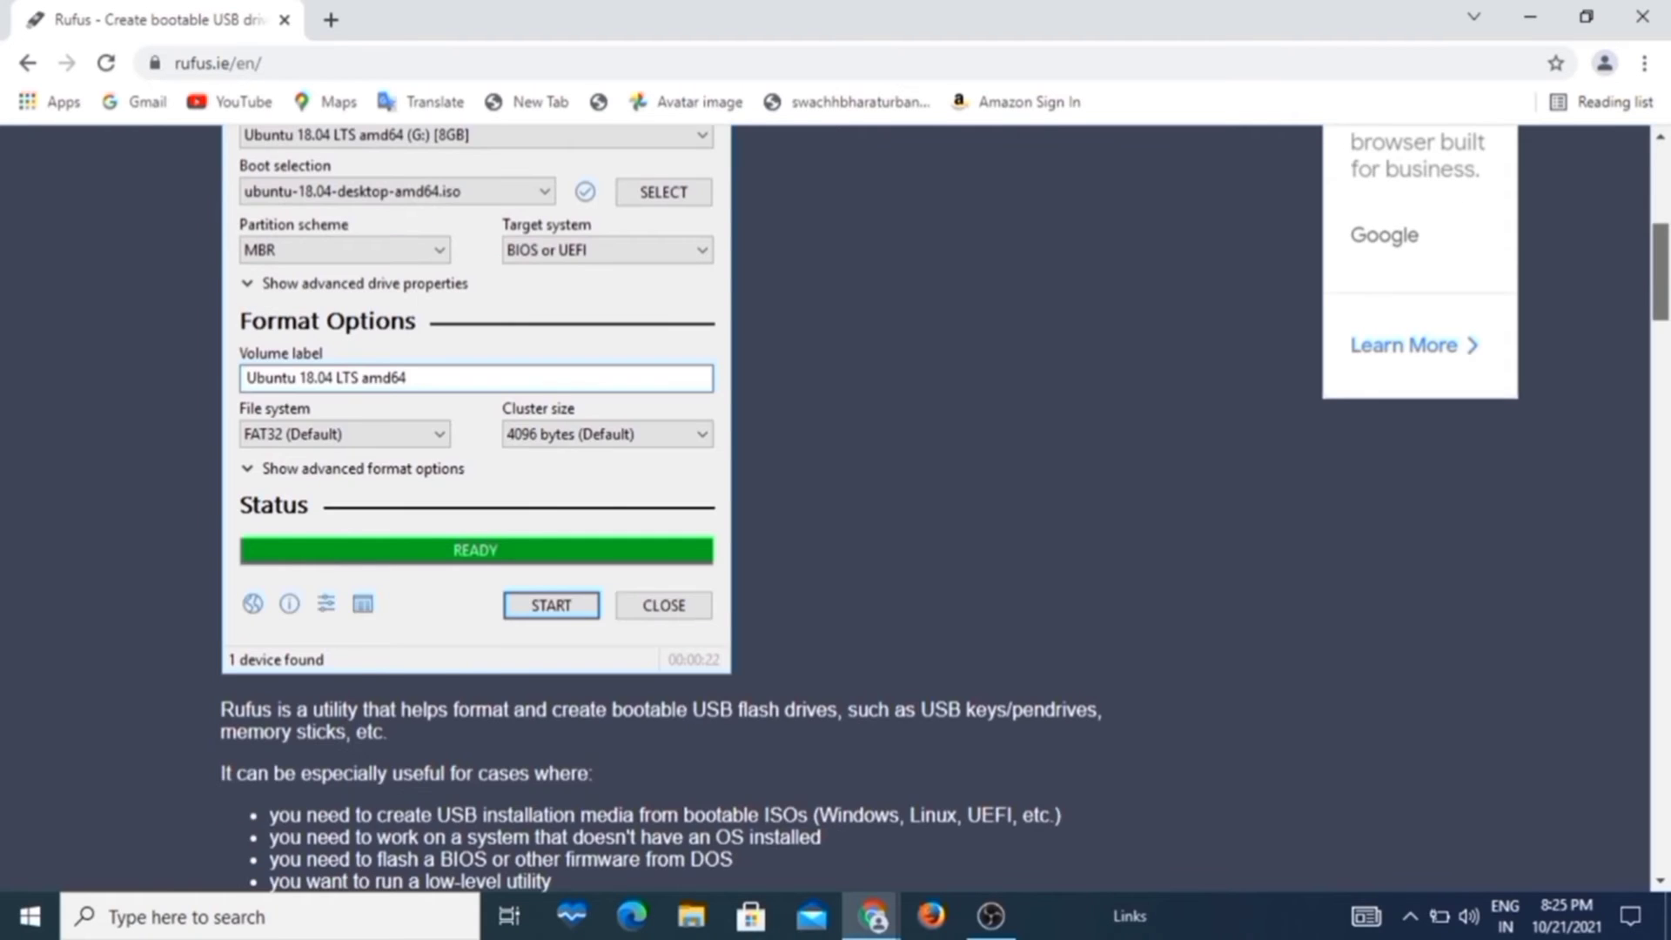
pyautogui.scroll(-8, 836, 504)
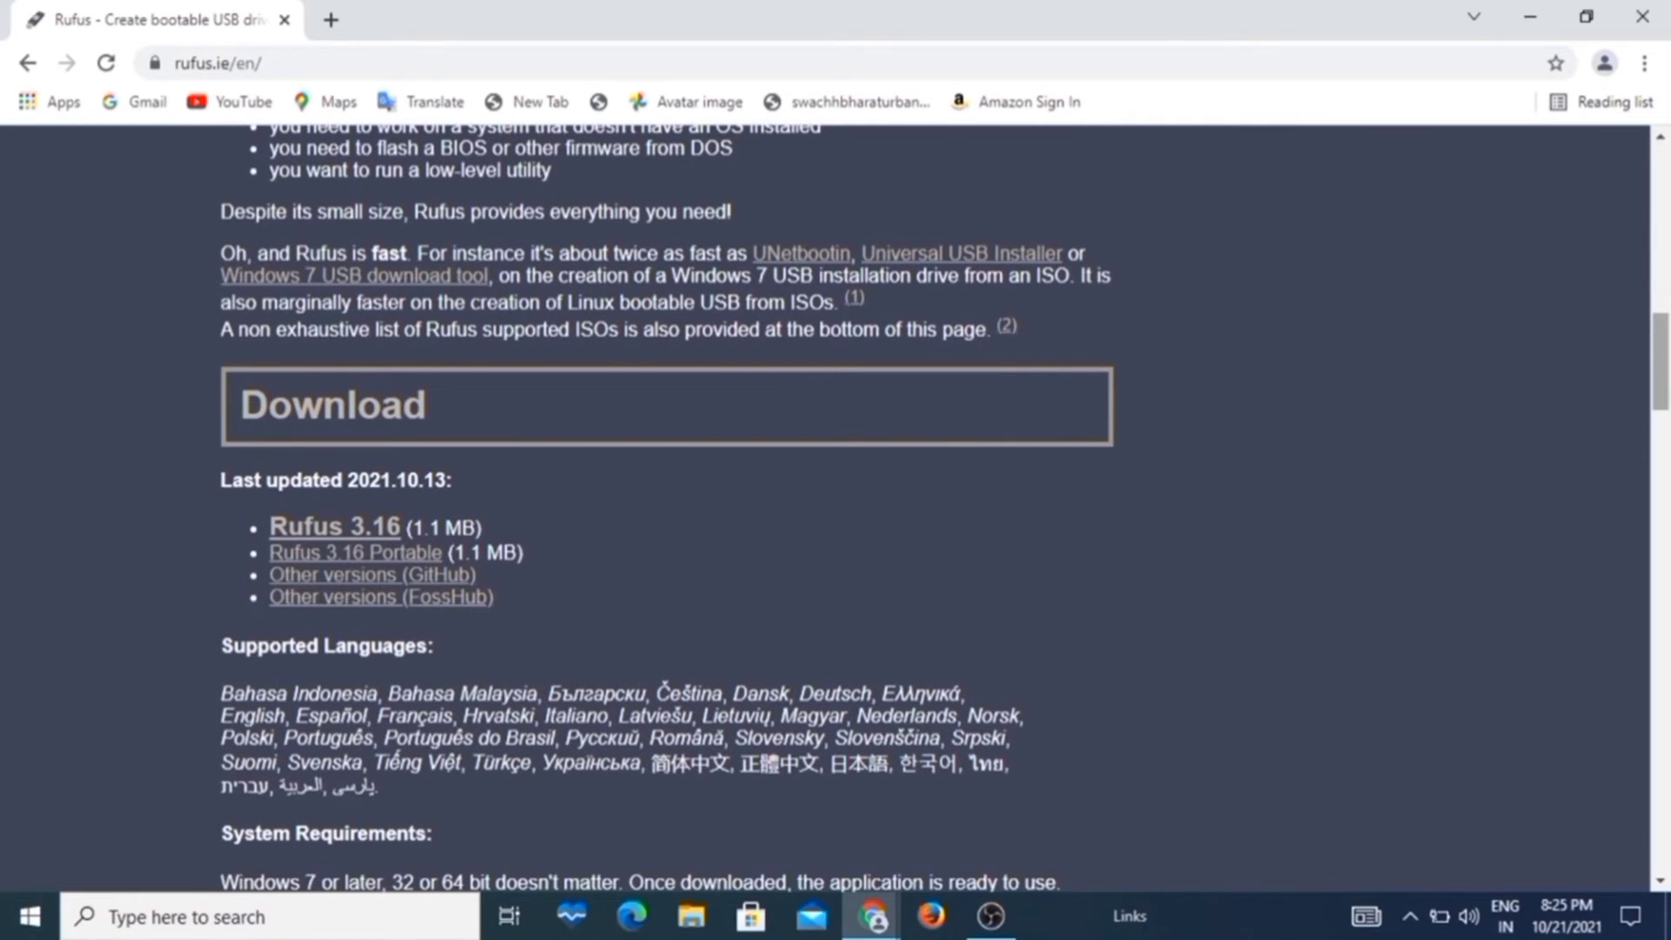
pyautogui.click(349, 536)
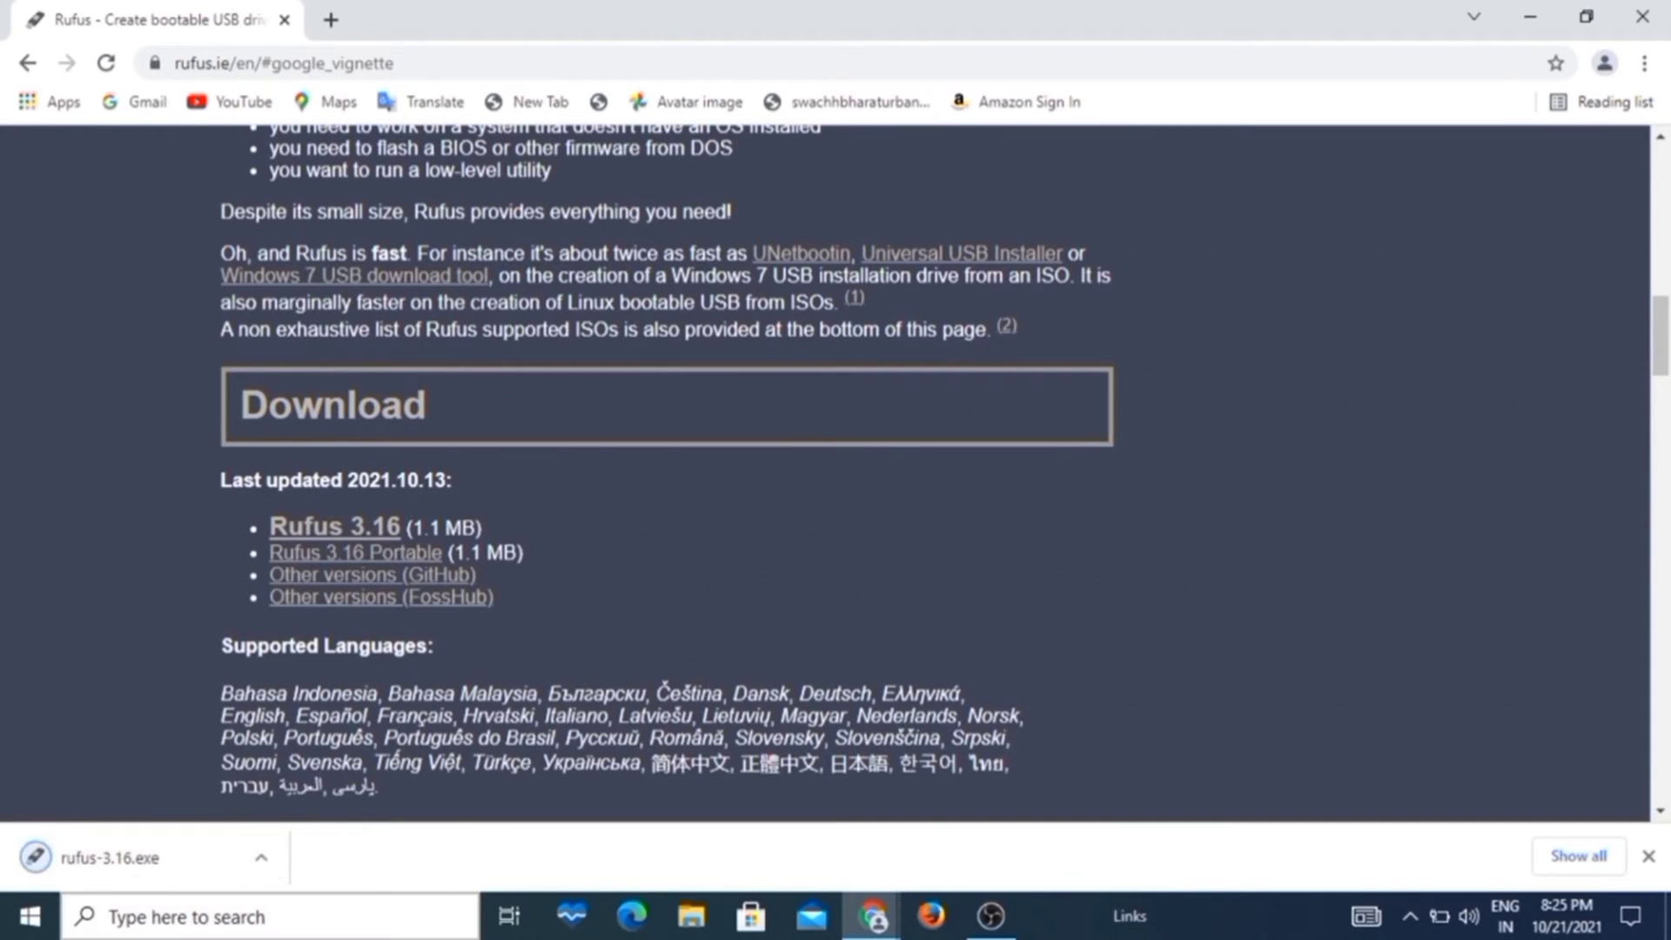
pyautogui.click(261, 861)
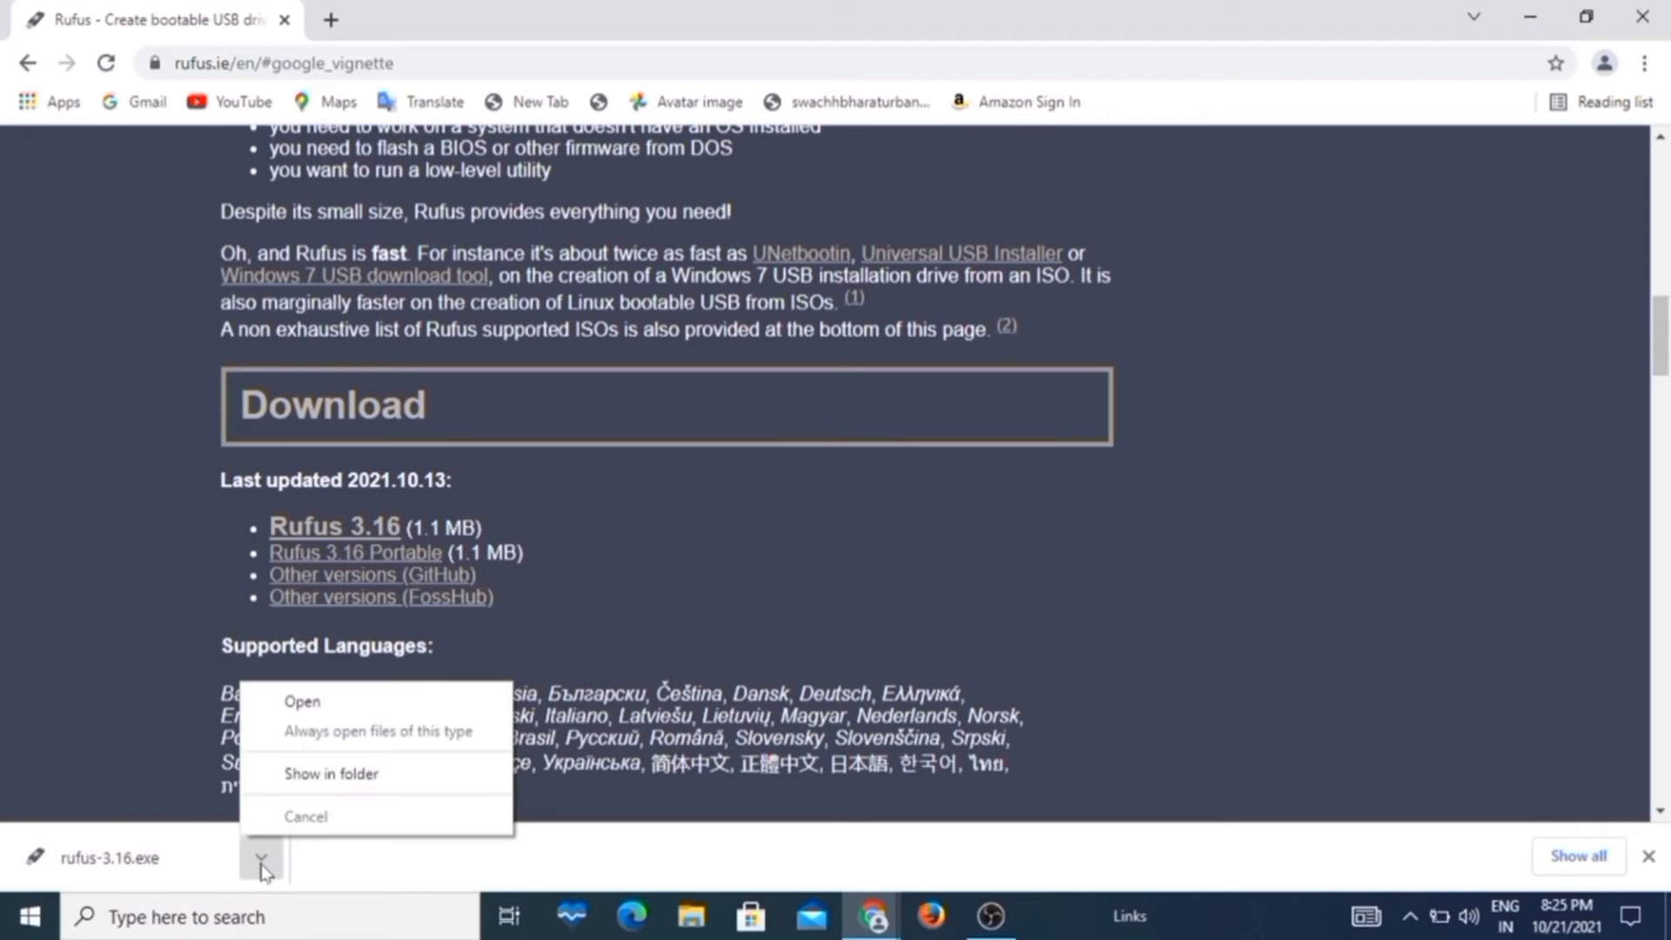
pyautogui.click(346, 701)
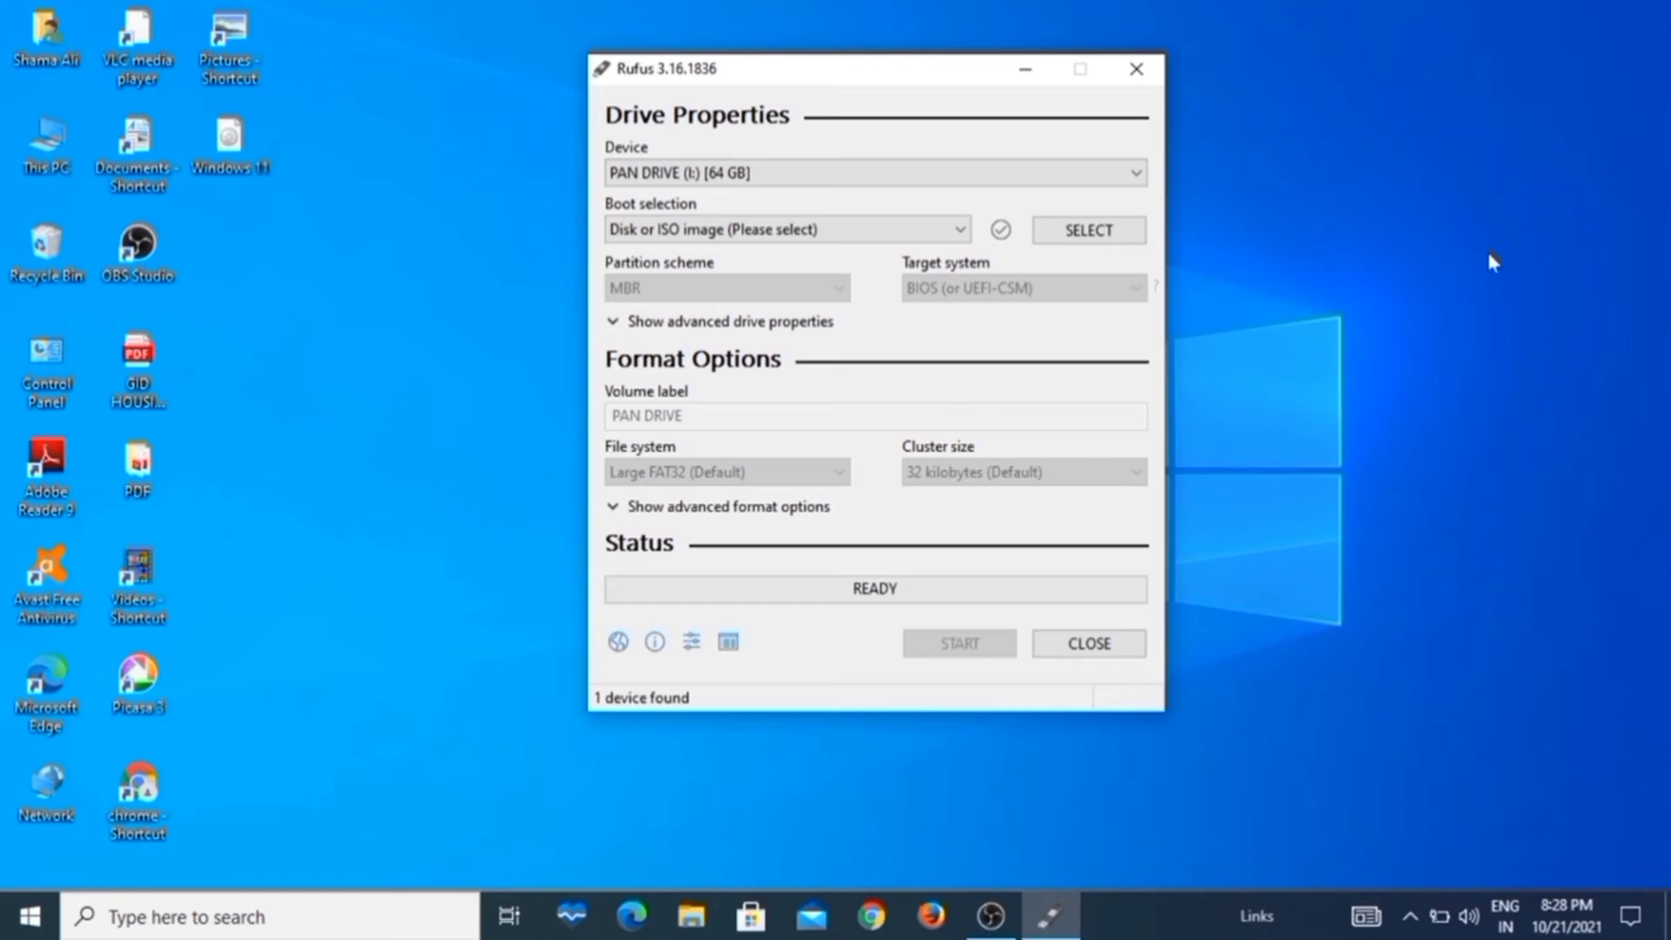
# Choose PAN DRIVE (I:) [64 GB] as the target device and Disk or ISO image as the boot selection
pyautogui.click(1134, 178)
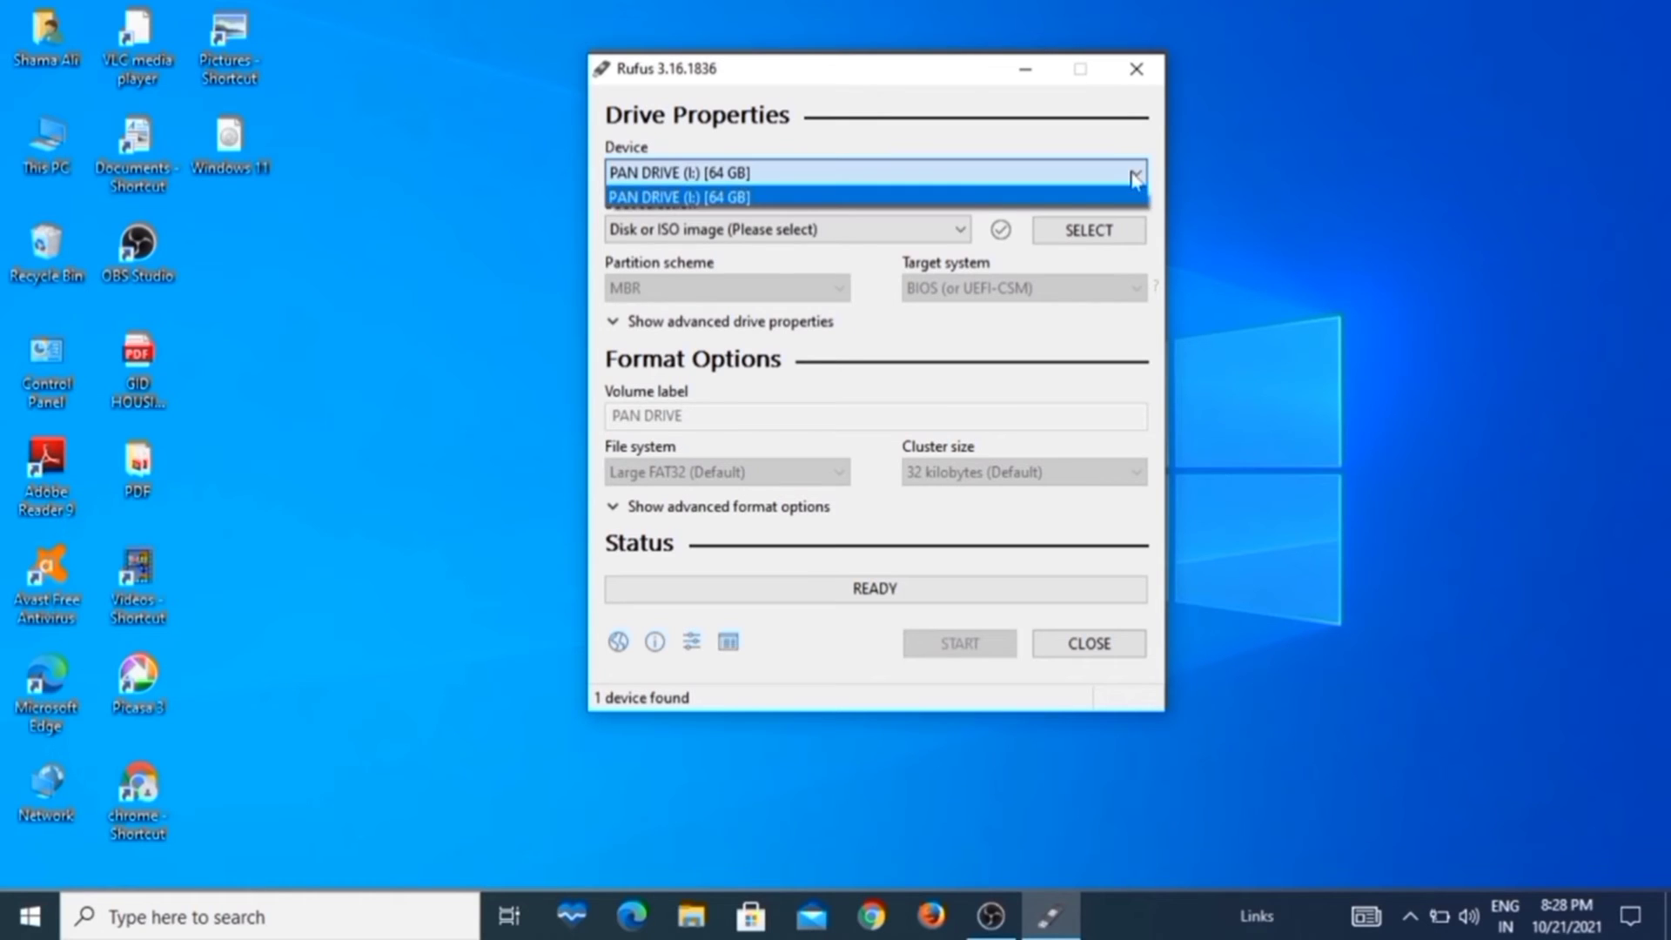
pyautogui.click(857, 199)
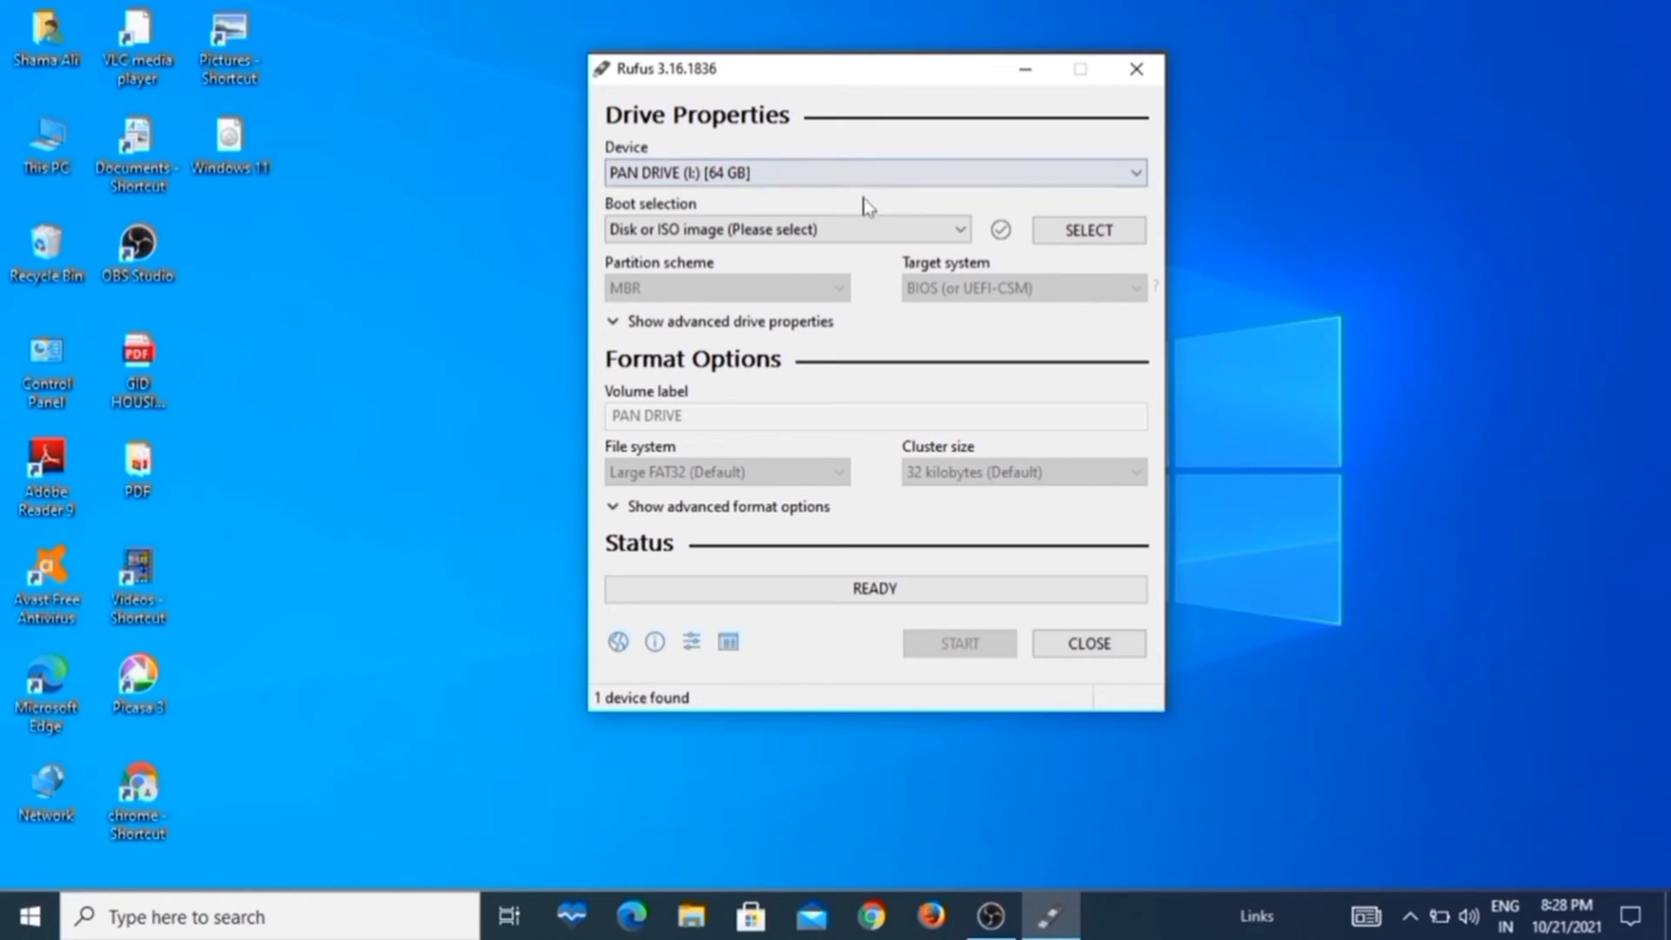
pyautogui.click(936, 239)
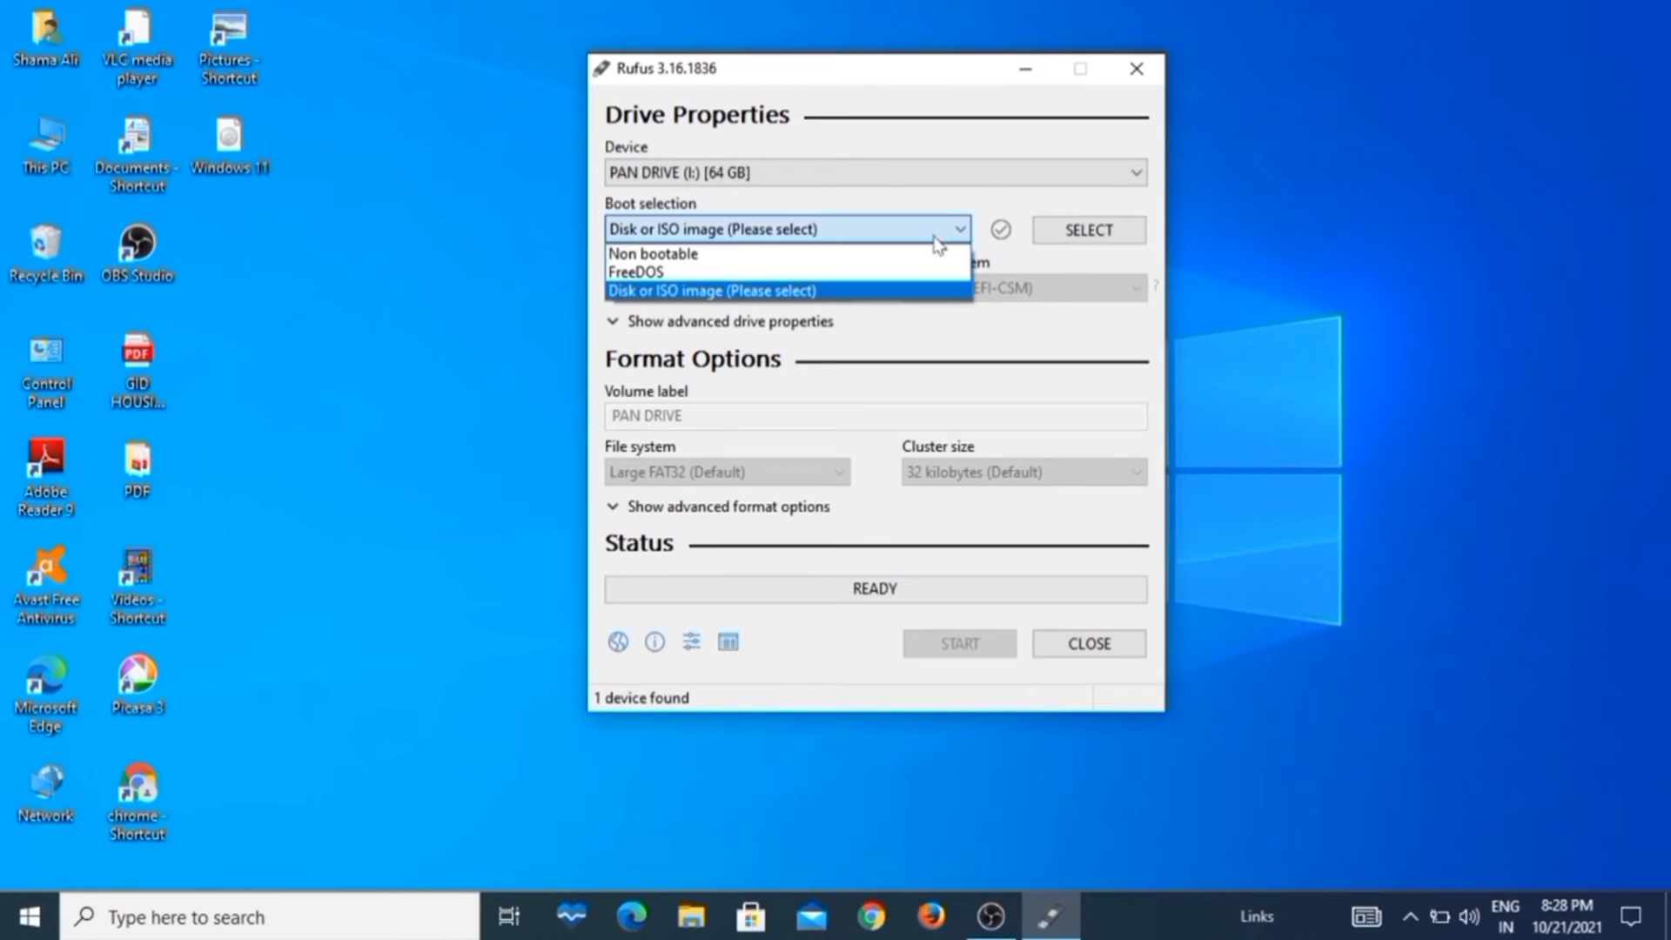
pyautogui.click(696, 293)
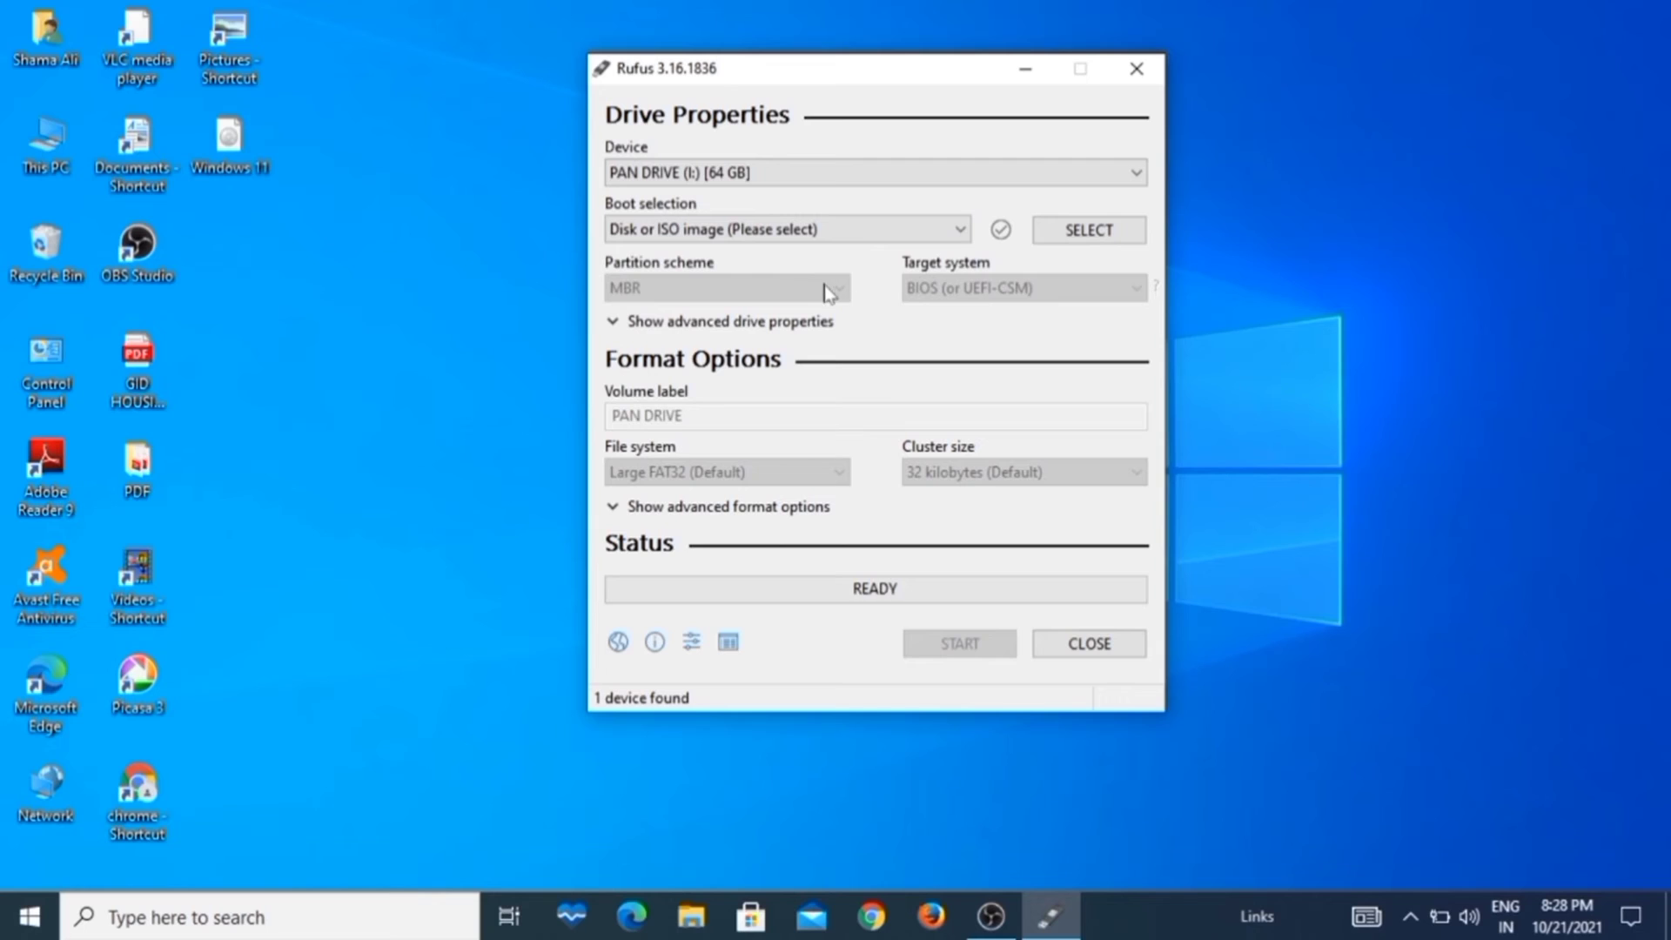
# Load the Windows 11 ISO image from the Desktop as the boot image
pyautogui.click(1085, 236)
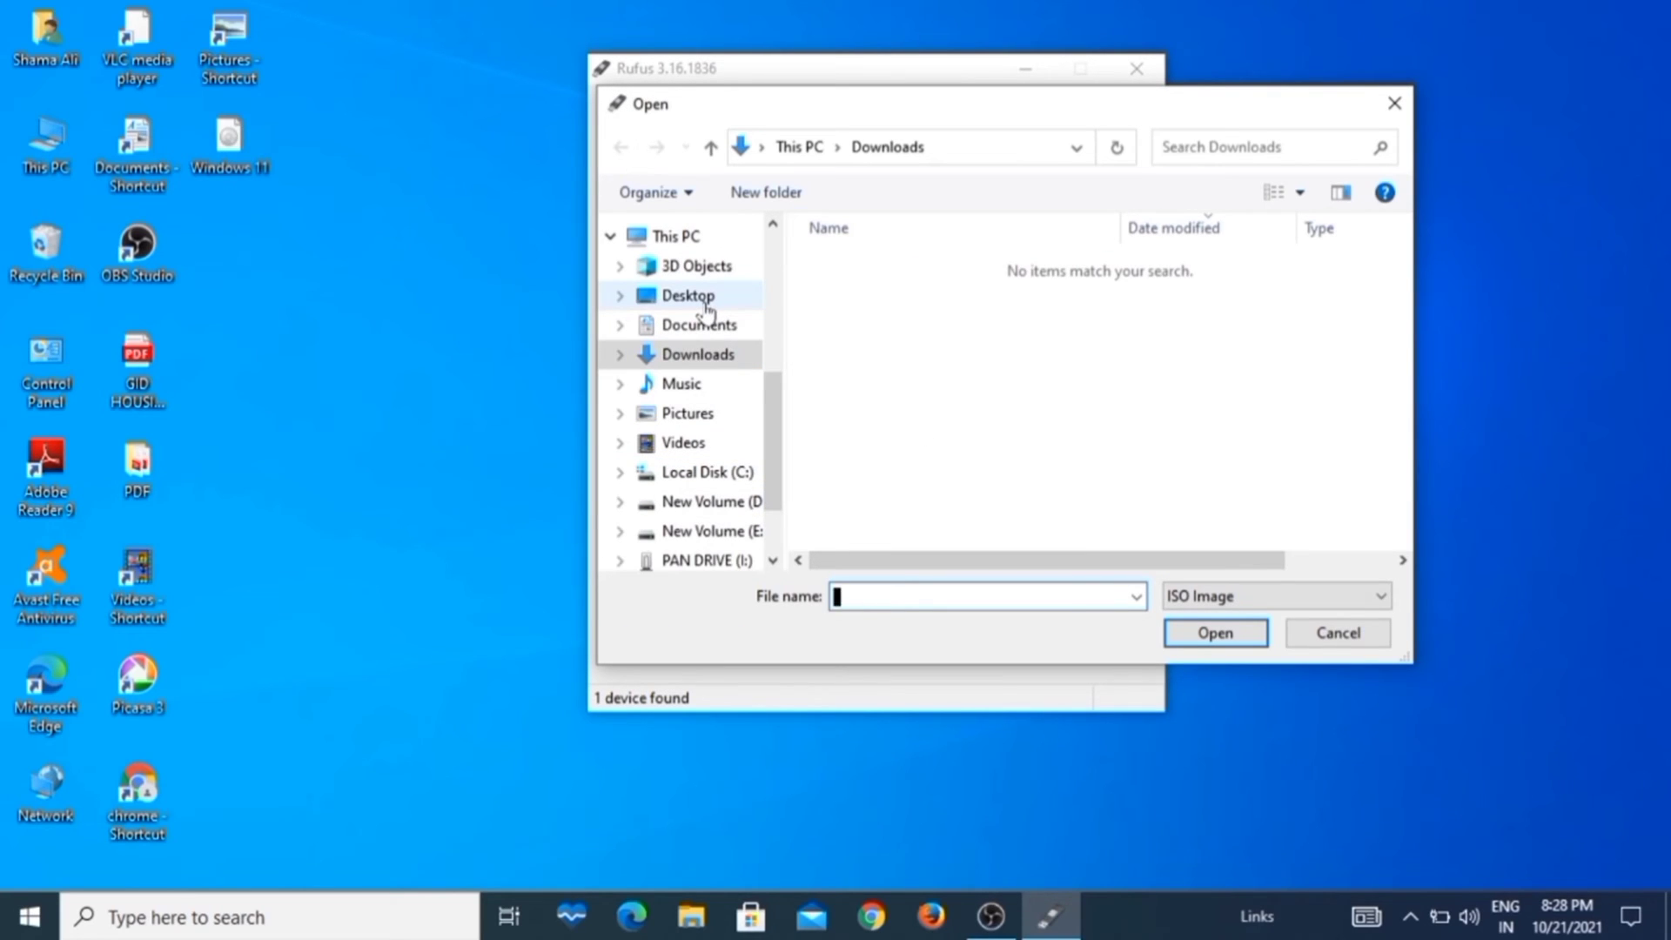
pyautogui.click(705, 300)
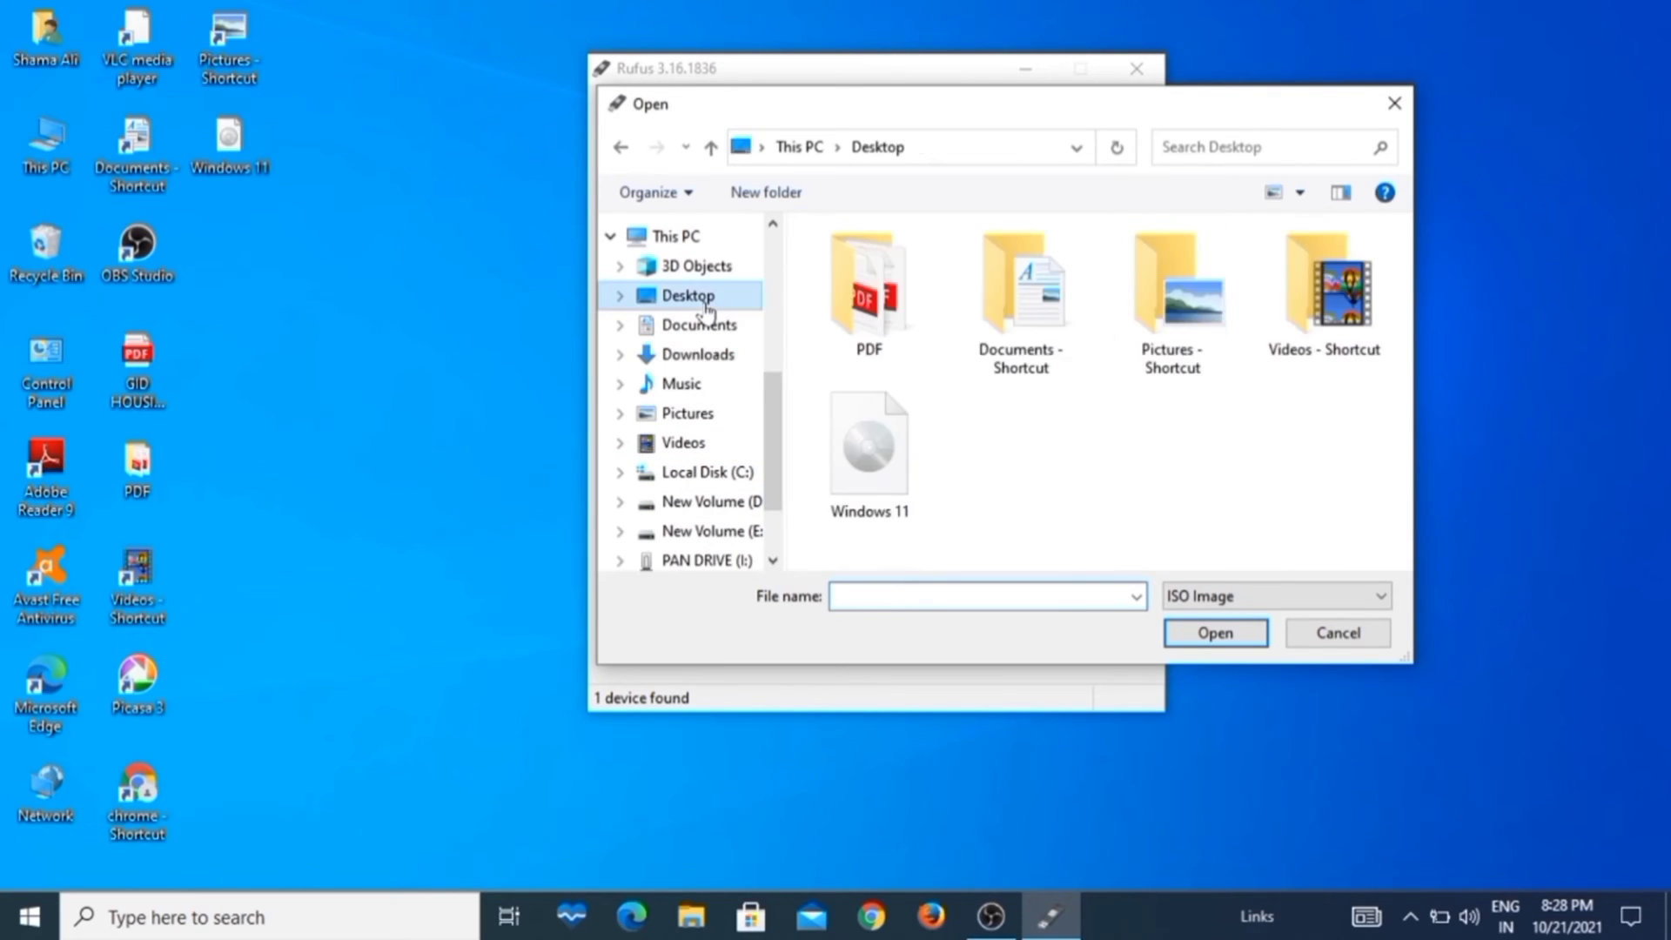
pyautogui.click(858, 452)
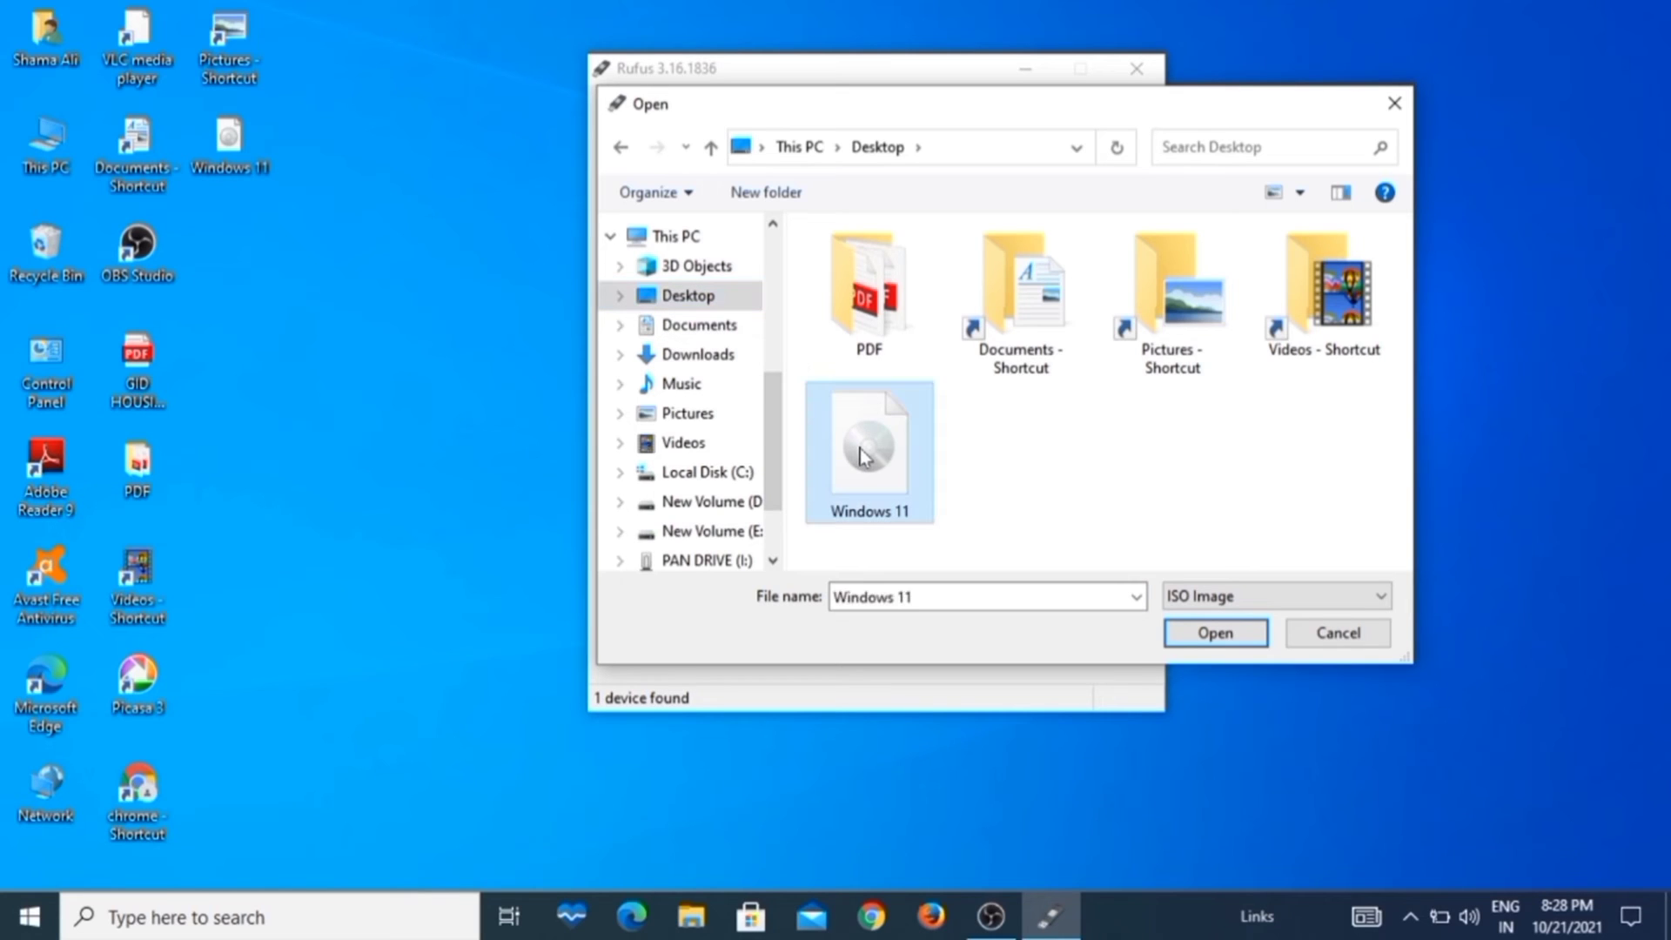
pyautogui.click(1216, 634)
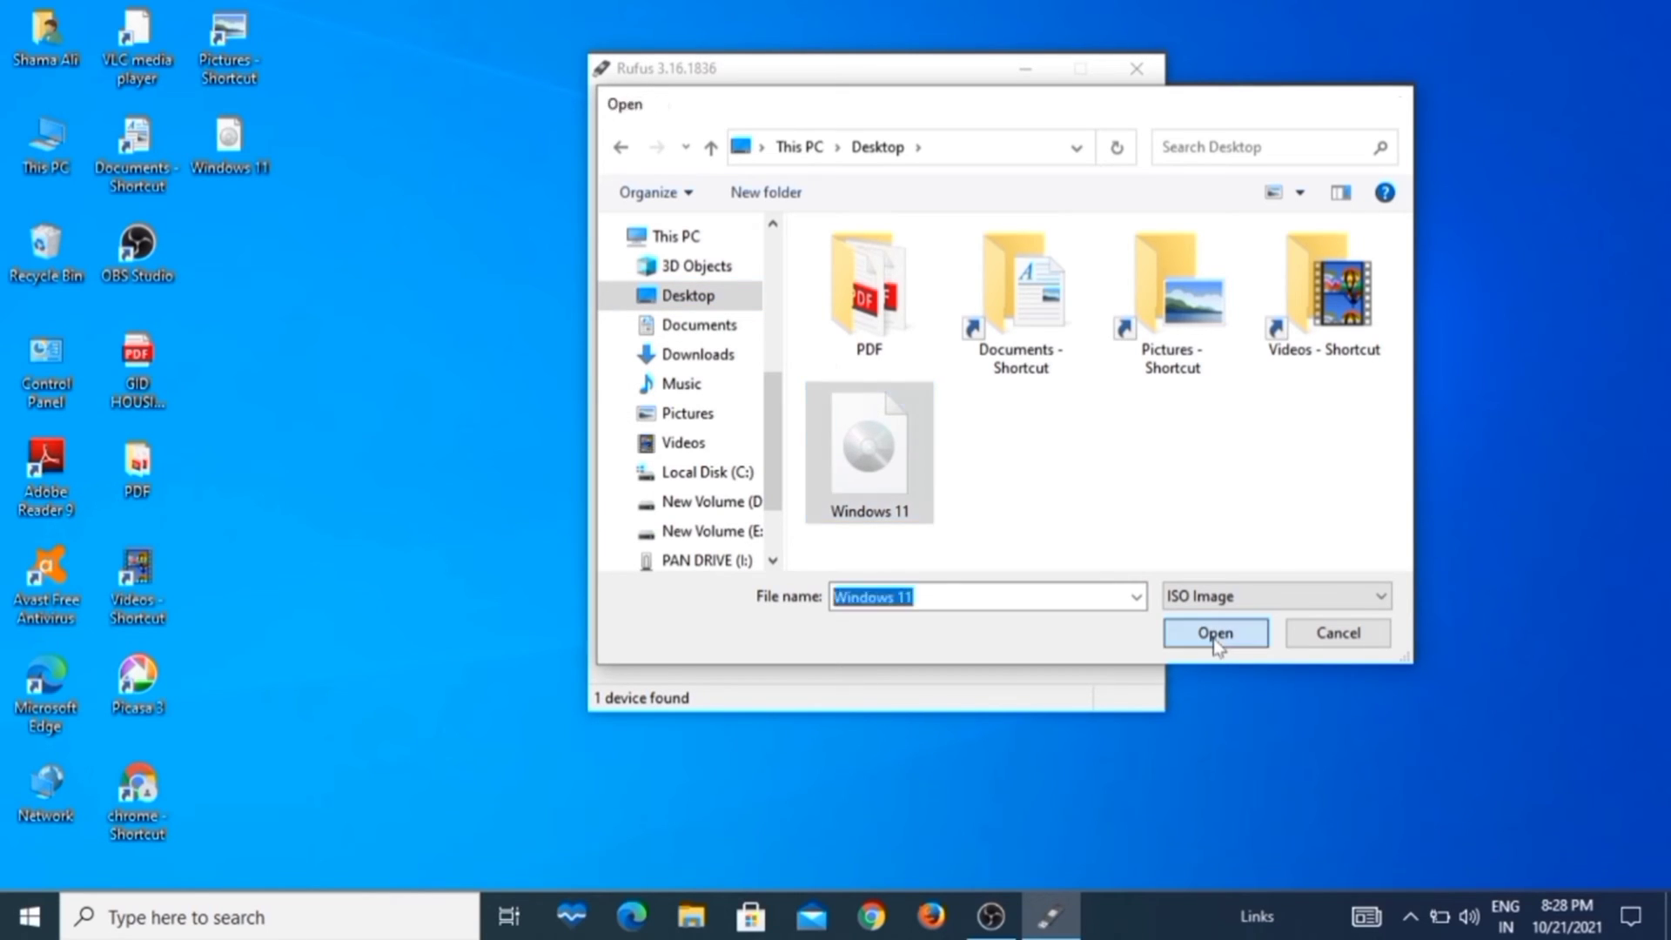
# Write the USB drive with the Standard Windows 11 Installation image option, accepting the data erasure, and close Rufus once it finishes
pyautogui.click(1115, 283)
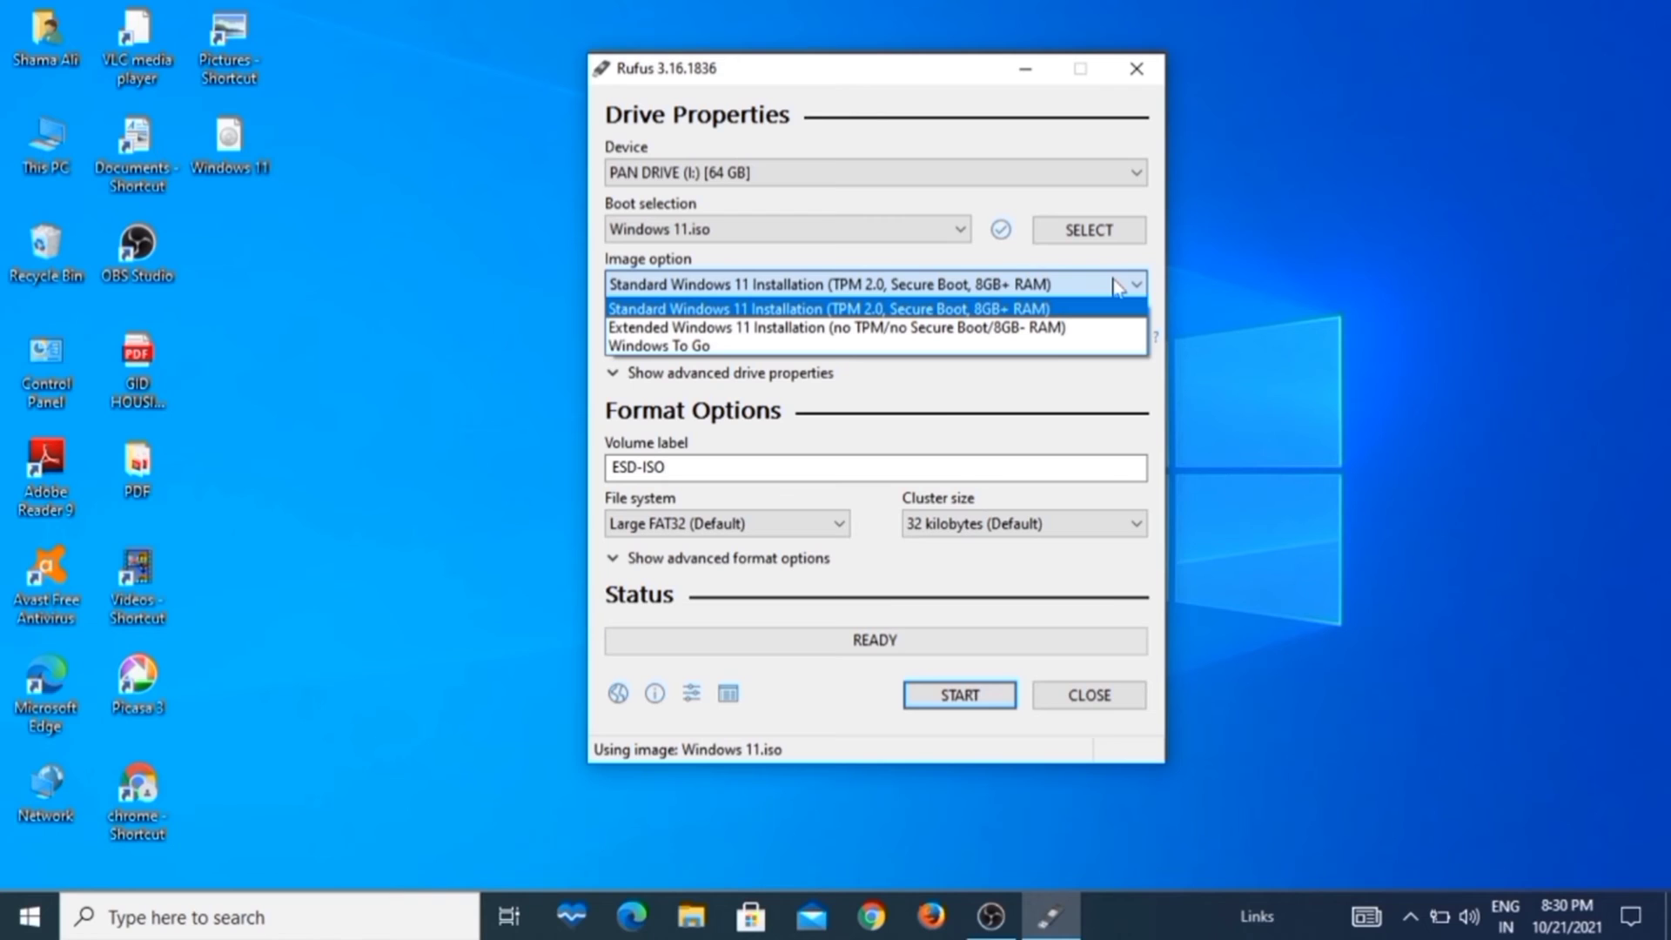
pyautogui.click(1079, 308)
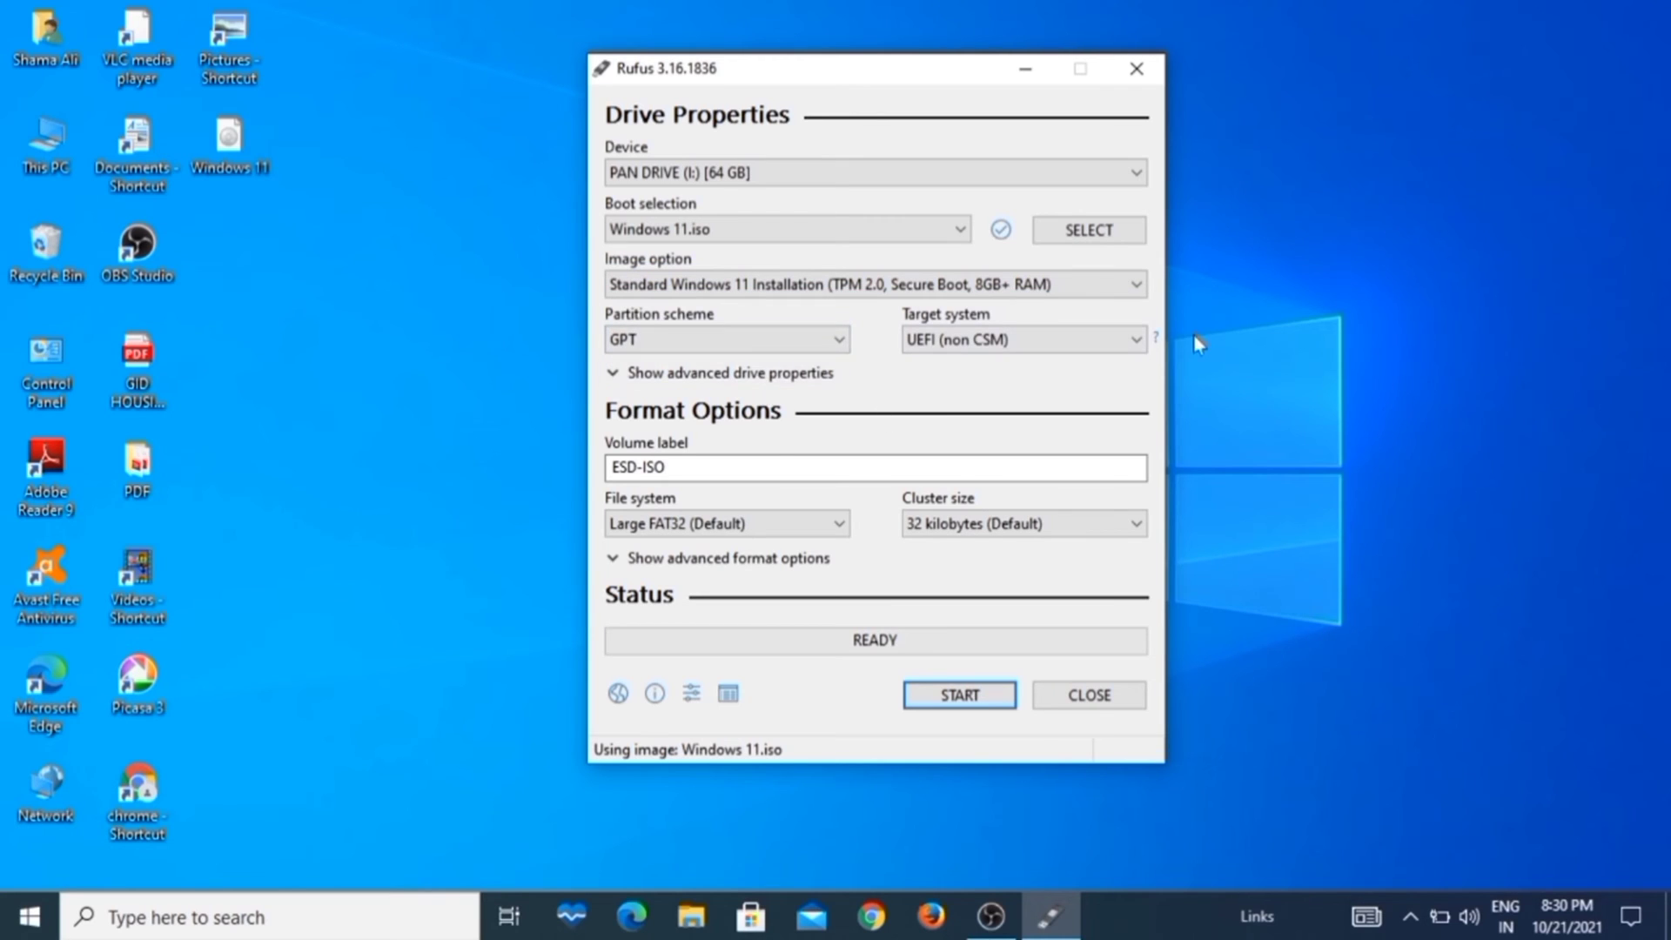
pyautogui.click(937, 704)
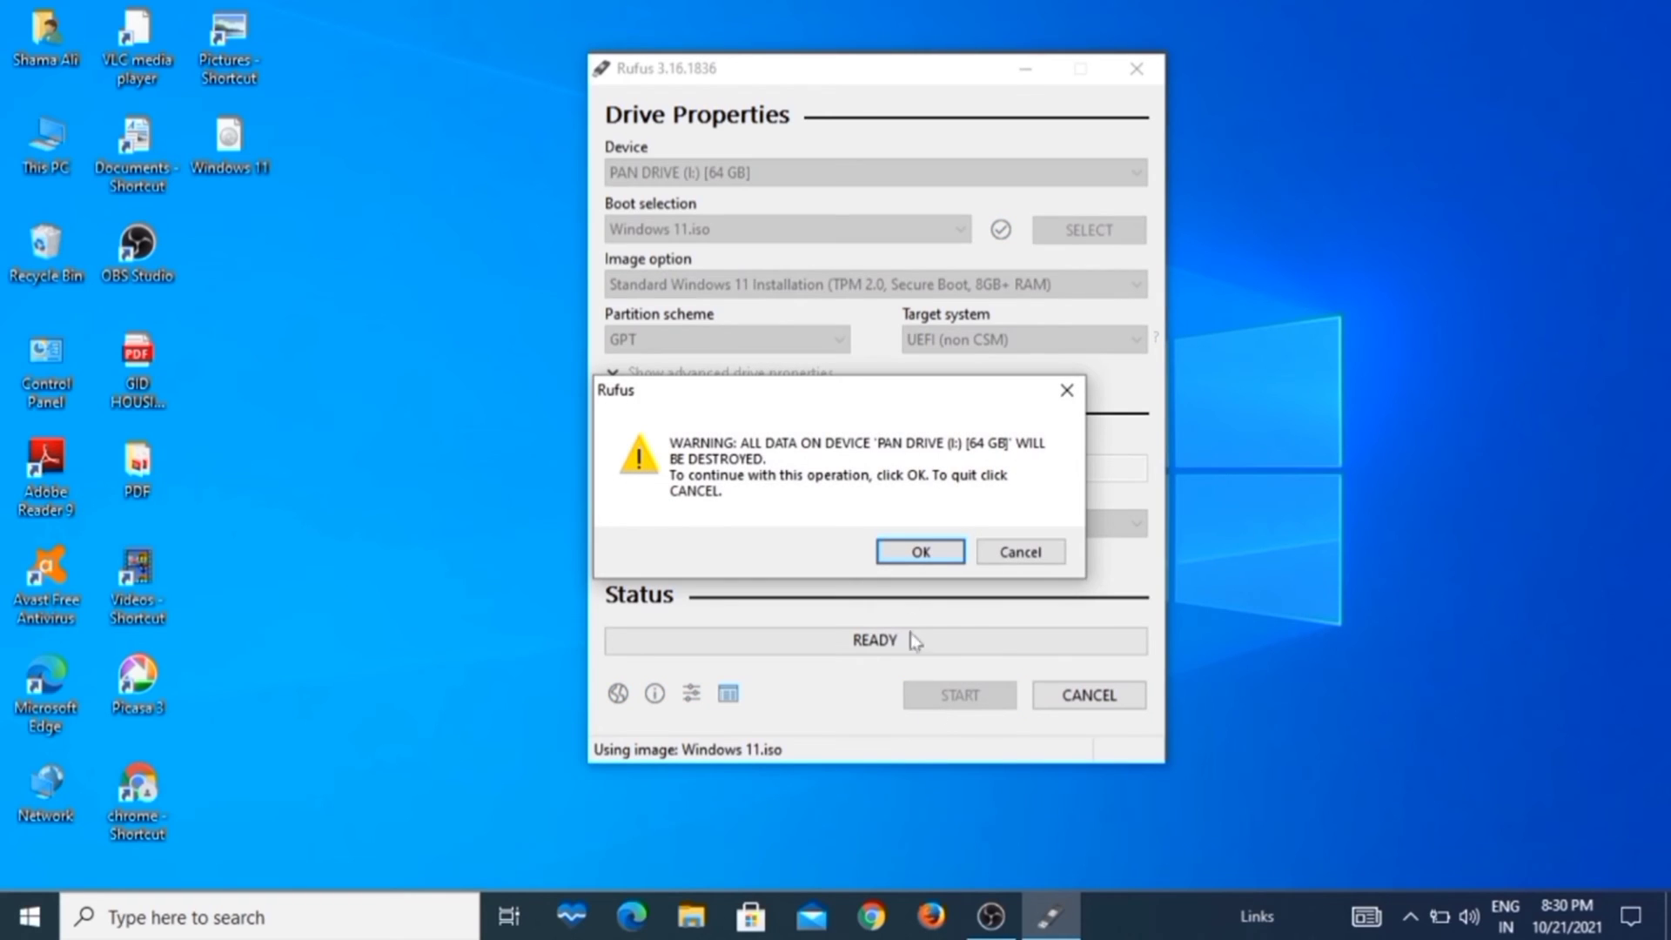
pyautogui.click(925, 559)
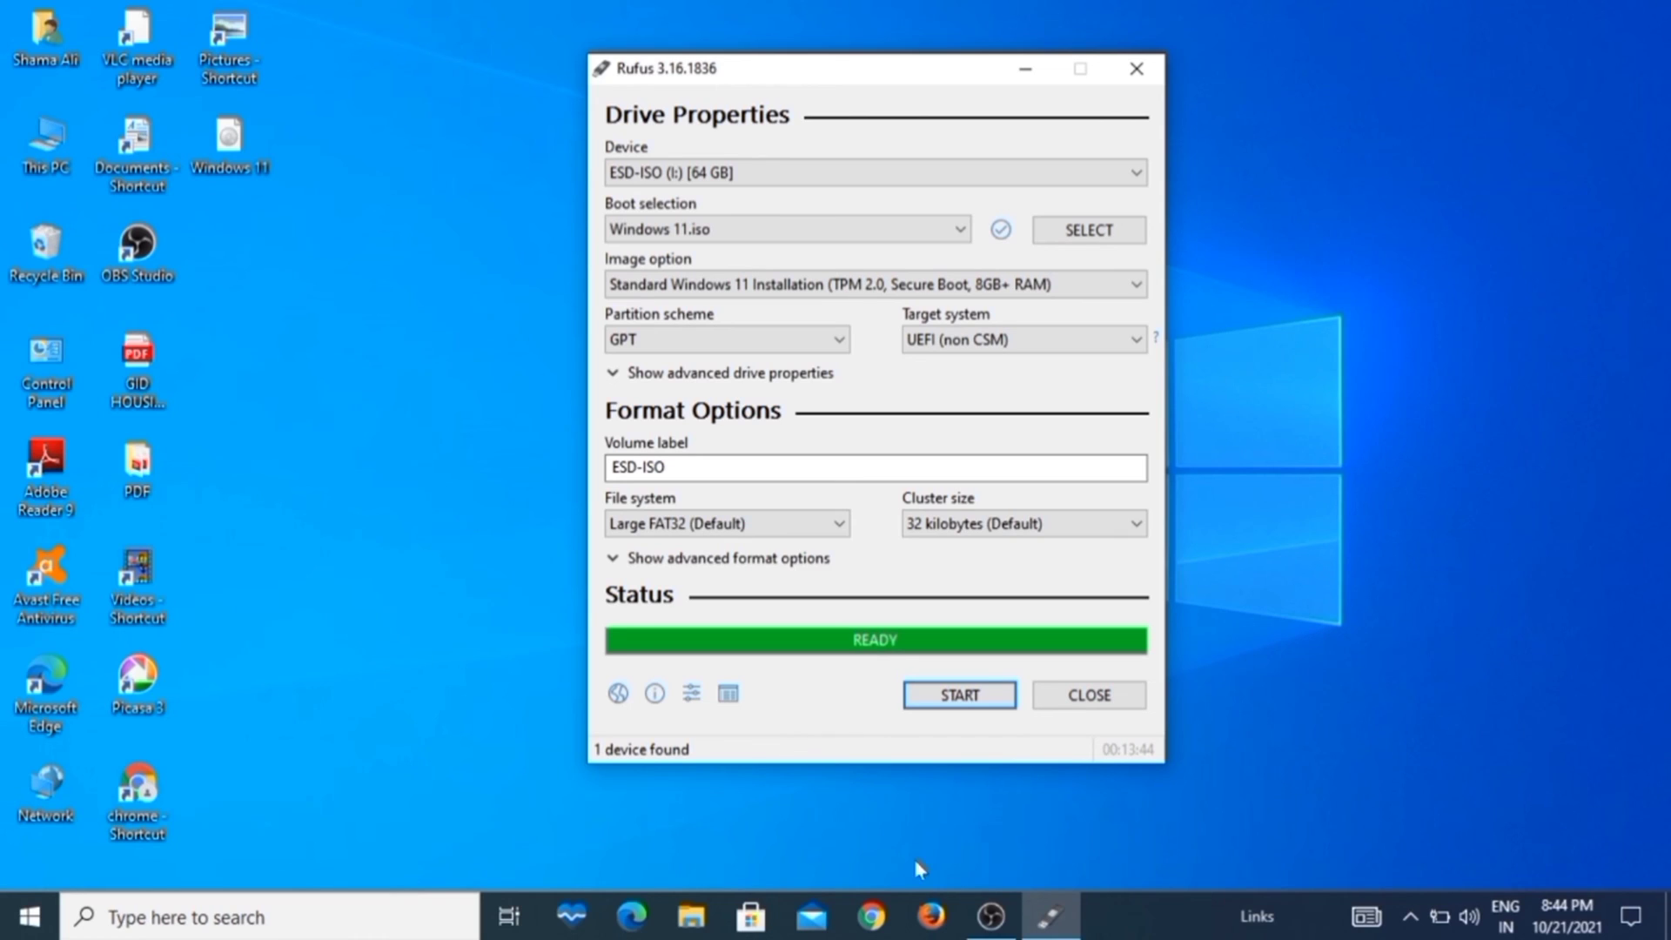
pyautogui.click(1090, 694)
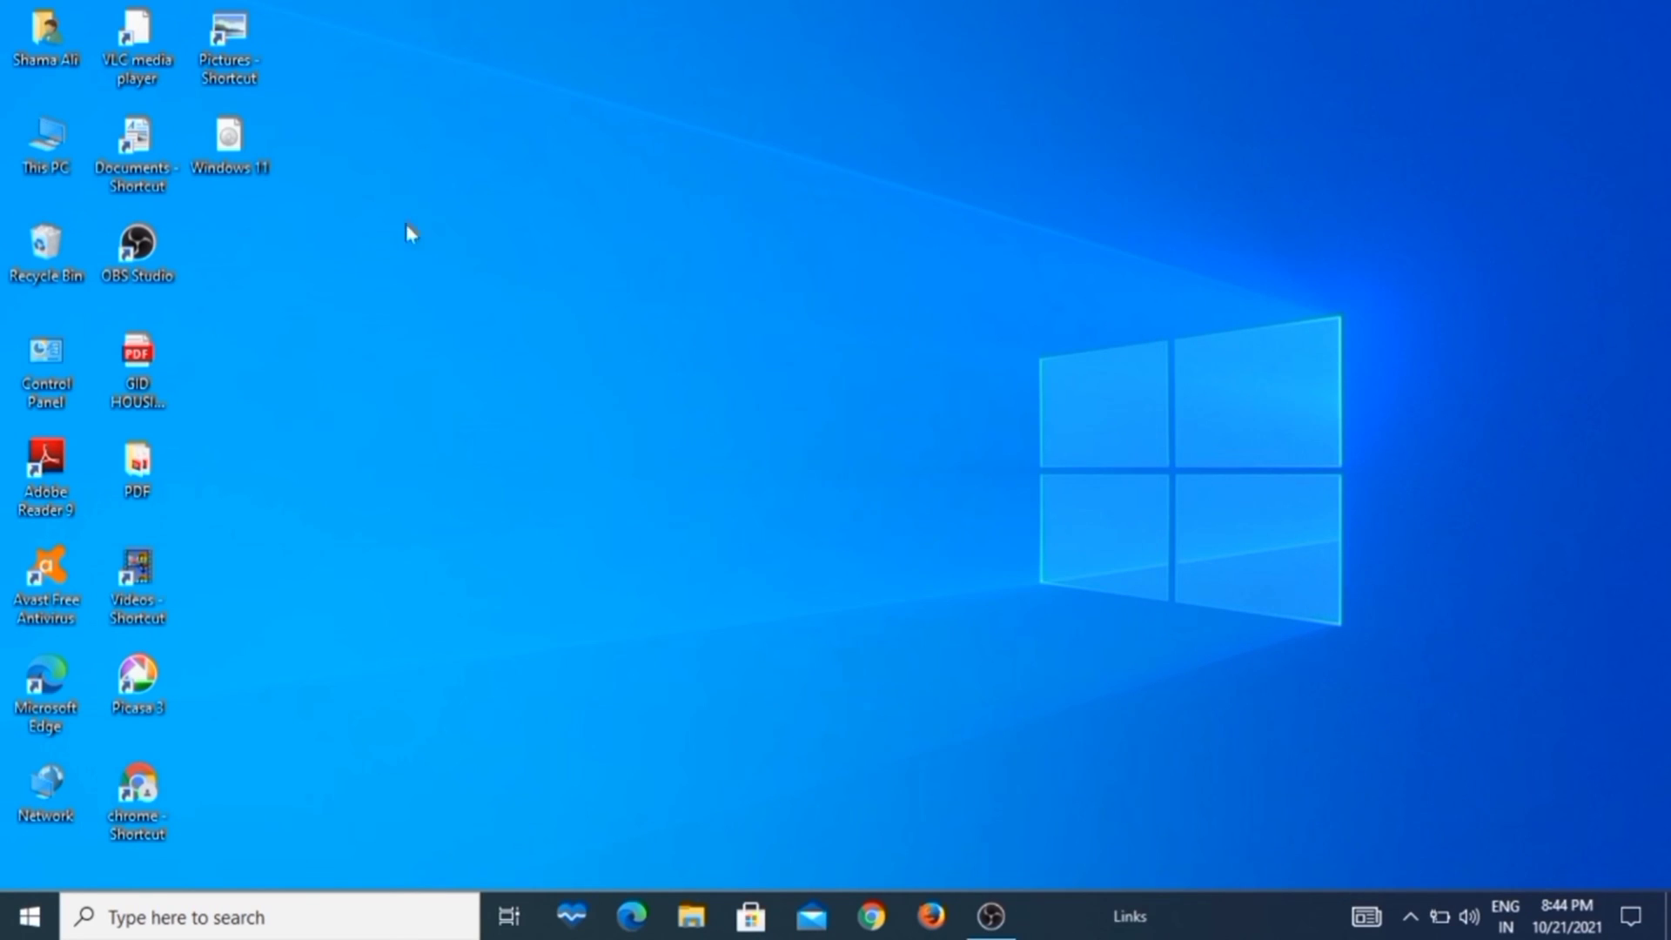
# Check the ESD-ISO (I:) drive's free space and total size in This PC, and open the drive
pyautogui.doubleClick(58, 166)
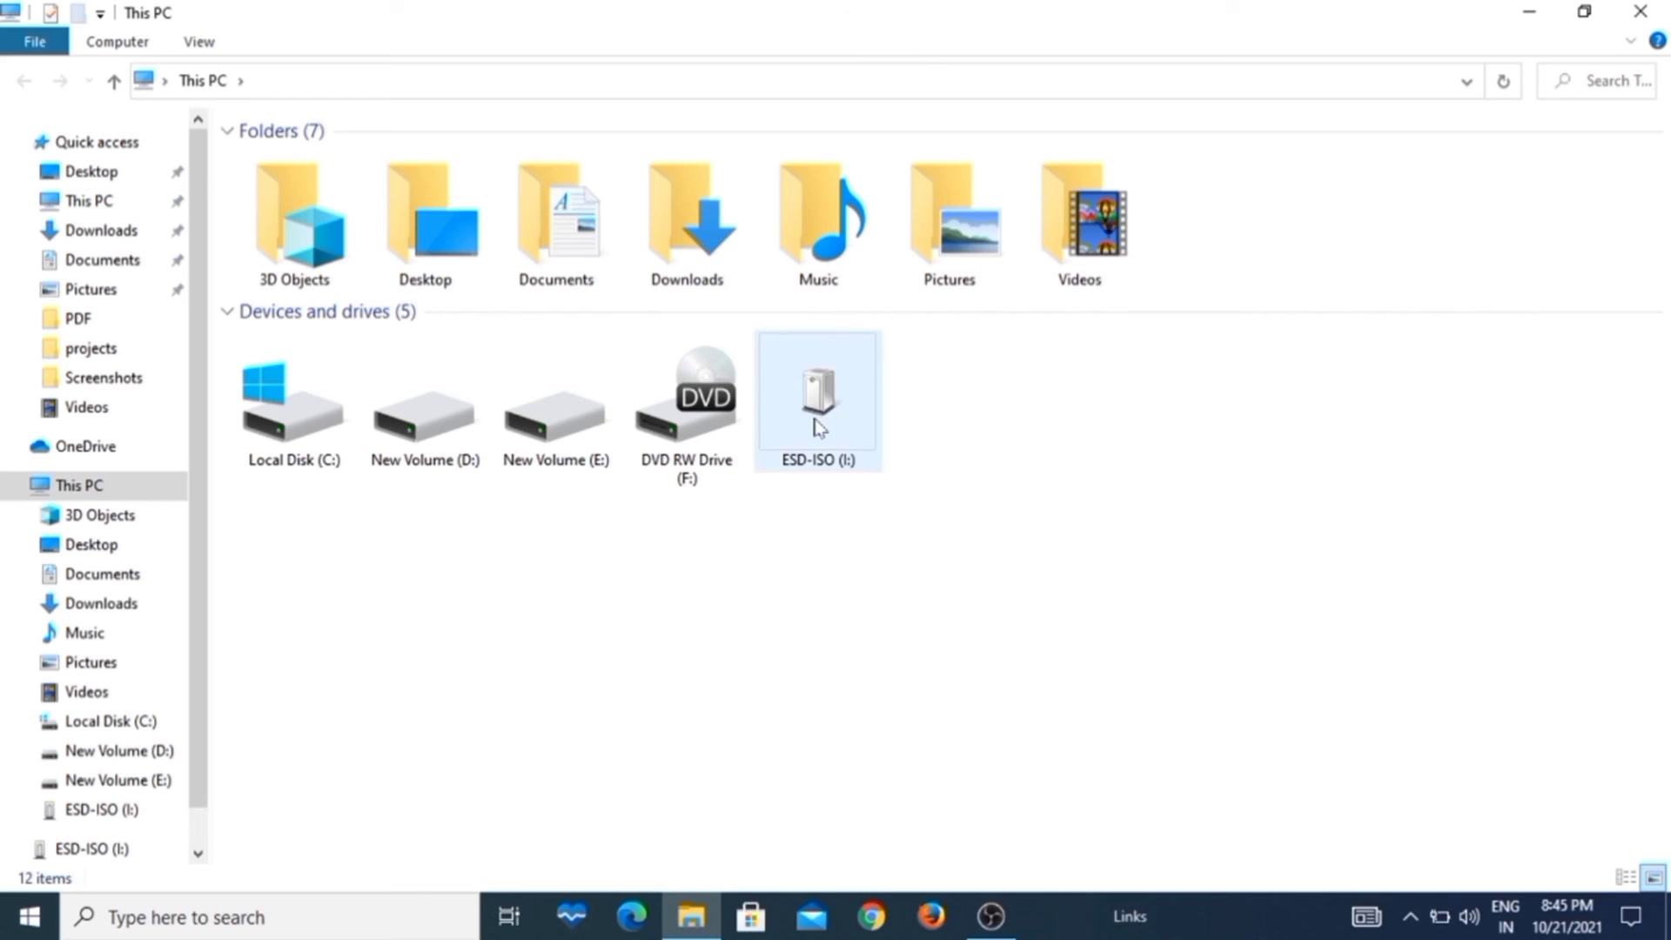
pyautogui.moveTo(818, 426)
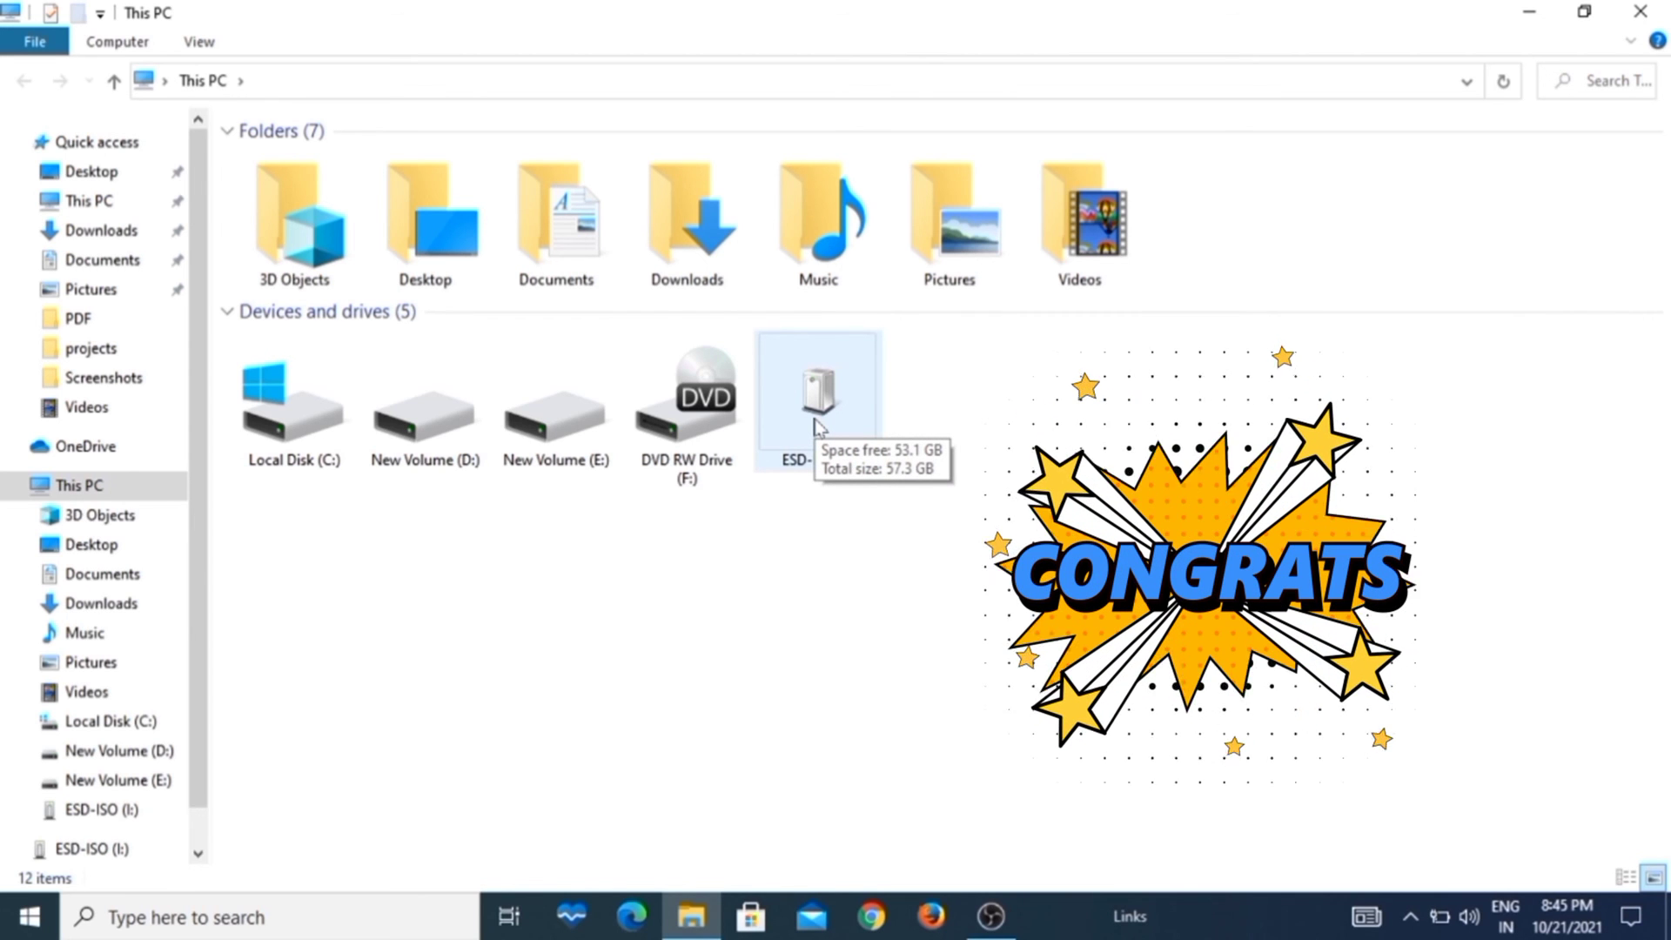
pyautogui.doubleClick(818, 425)
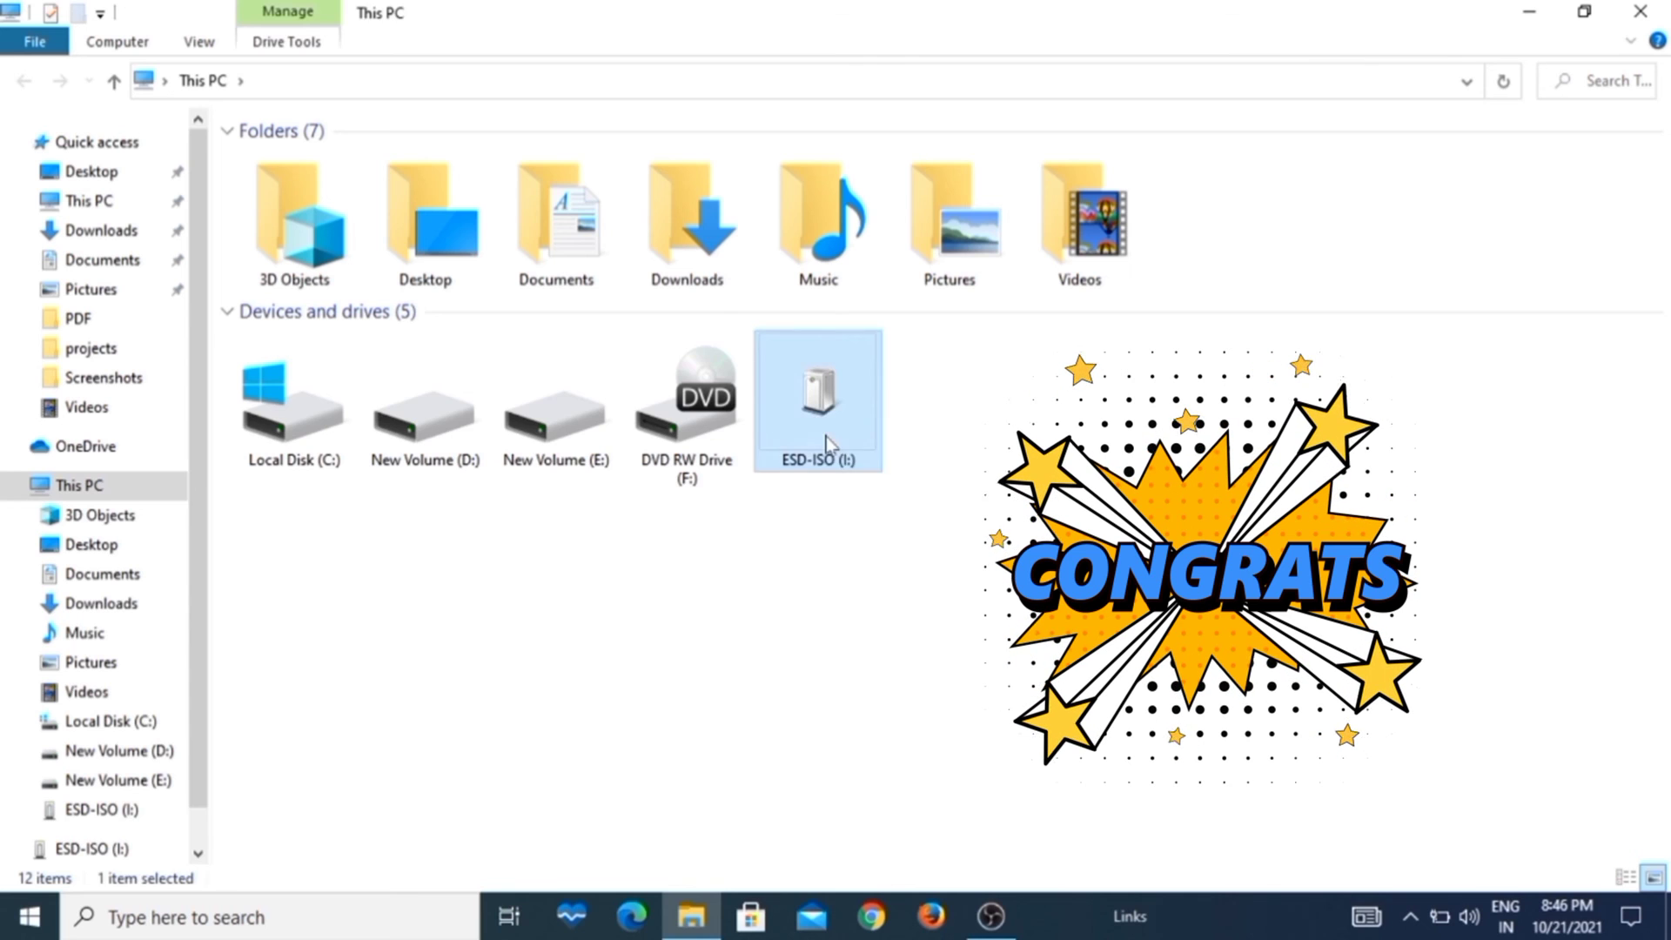